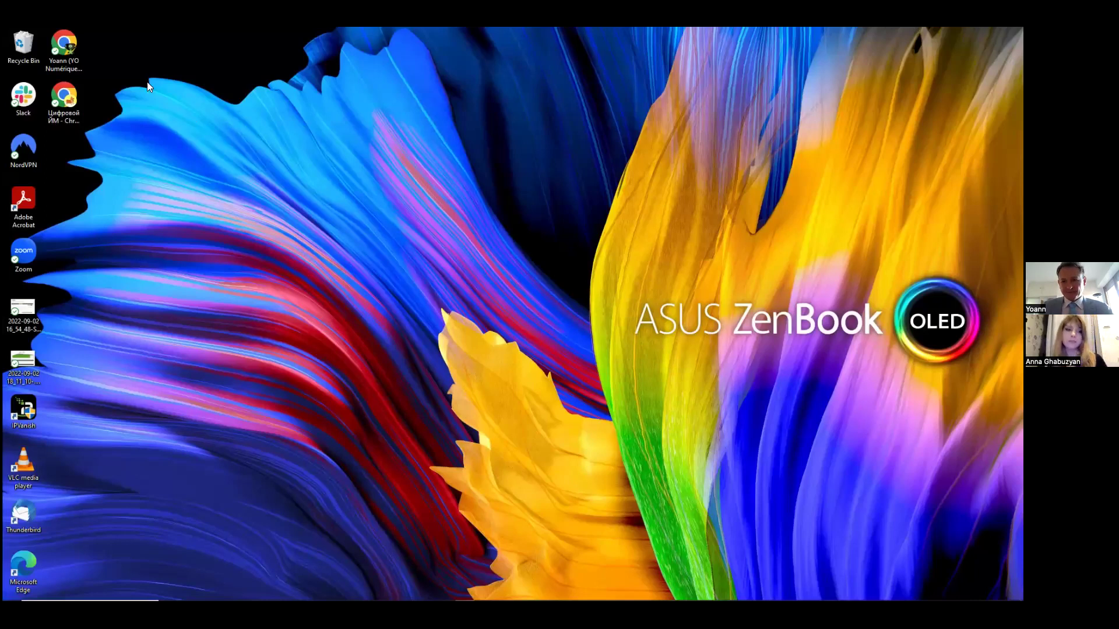
Launch the Цифровой ИМ Chrome profile from its desktop shortcut.
{"action": "left_click", "coordinate": [67, 58]}
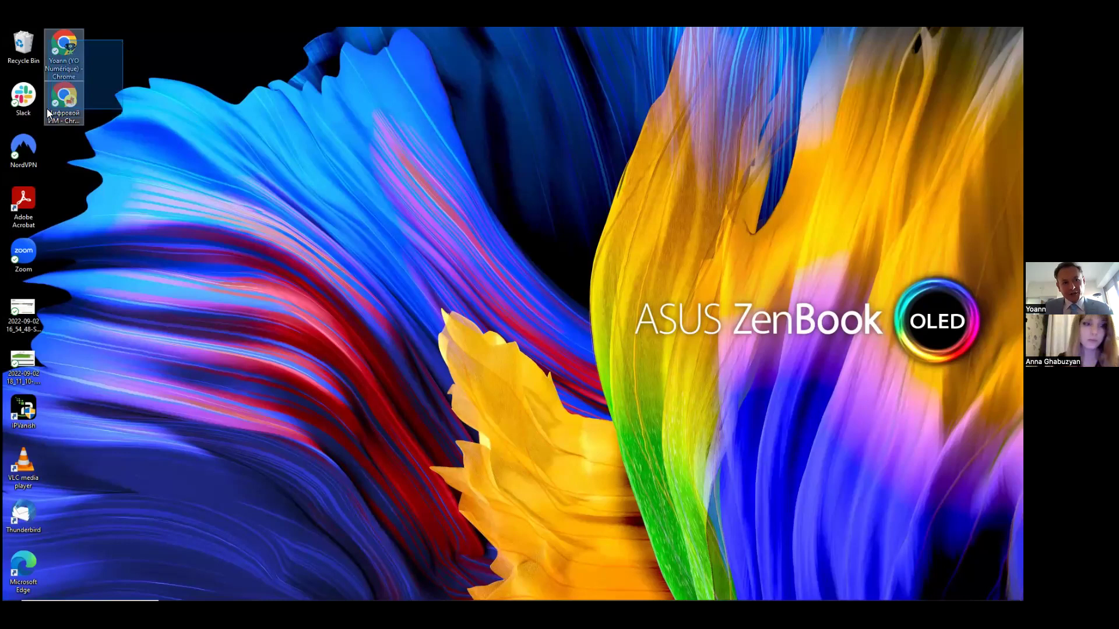
{"action": "left_click", "coordinate": [92, 61]}
{"action": "left_click_drag", "start_coordinate": [109, 46], "coordinate": [64, 107]}
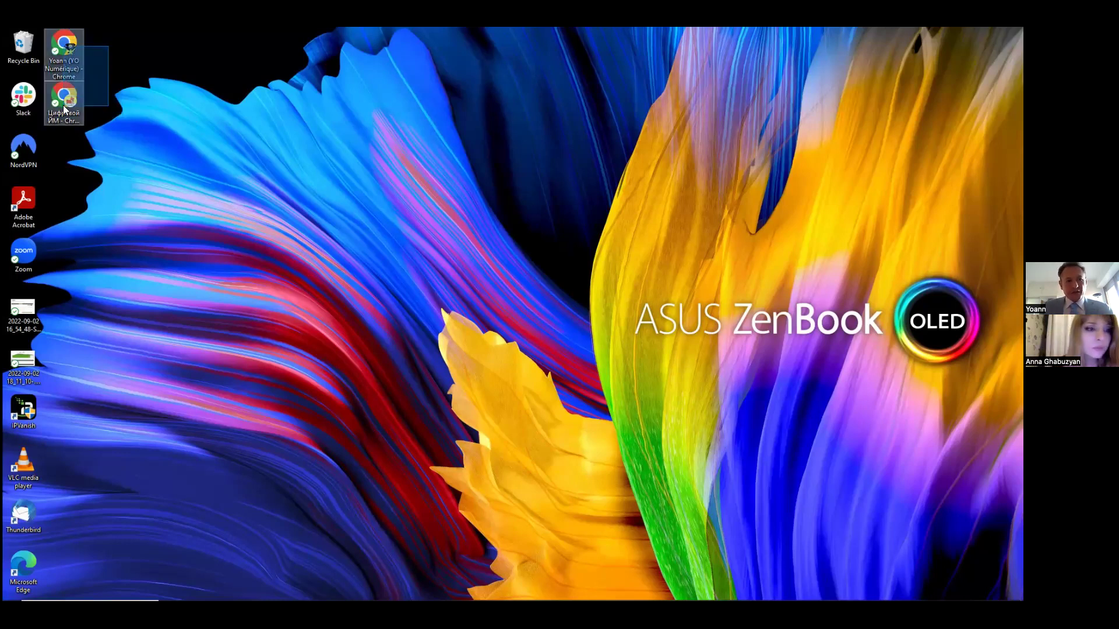
{"action": "left_click", "coordinate": [107, 73]}
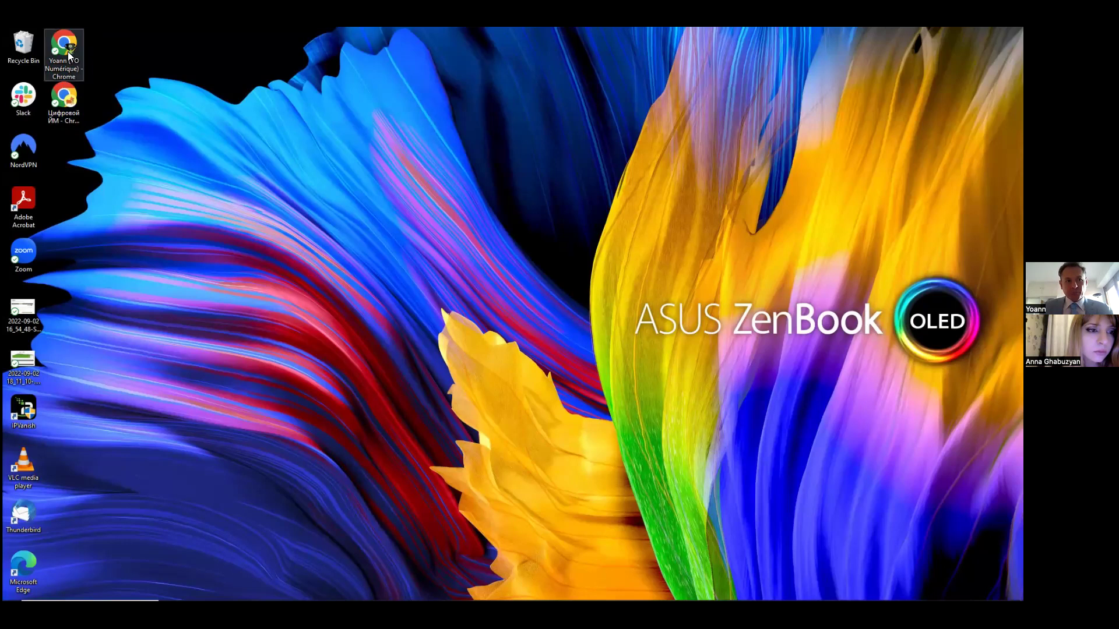
{"action": "double_click", "coordinate": [64, 95]}
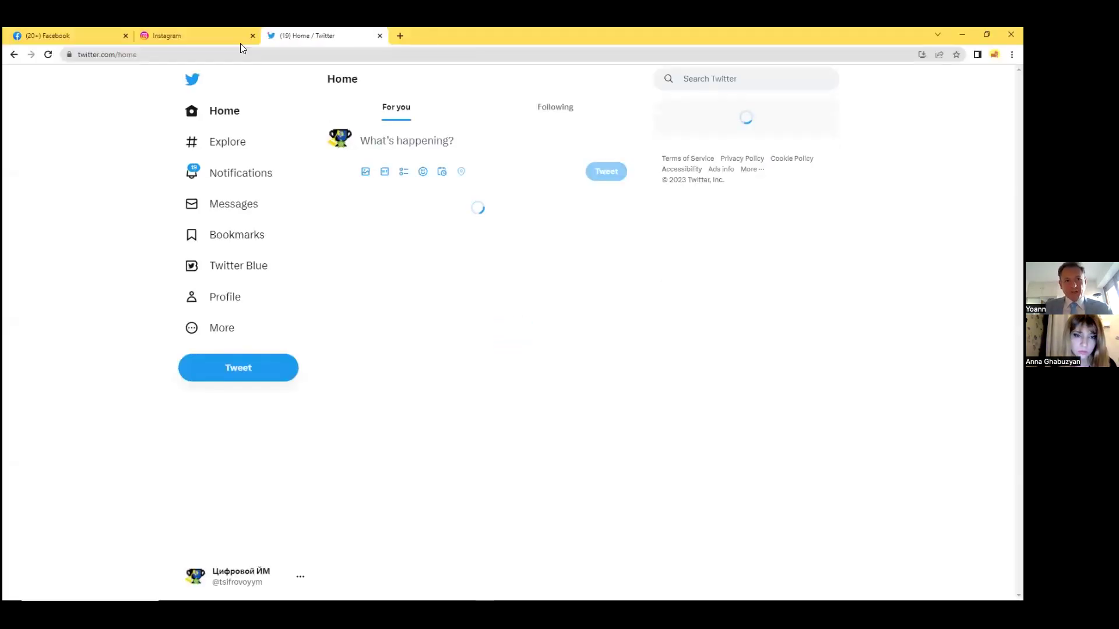
Review the restored Facebook, Instagram and Twitter tabs, then close the window.
{"action": "left_click", "coordinate": [85, 35]}
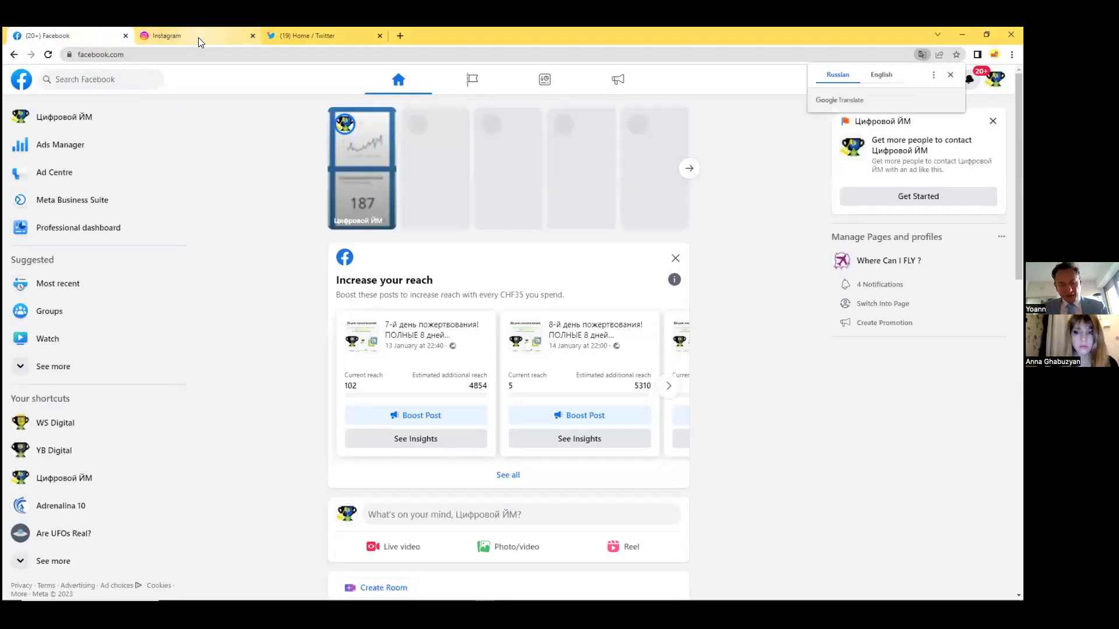
{"action": "mouse_move", "coordinate": [198, 37]}
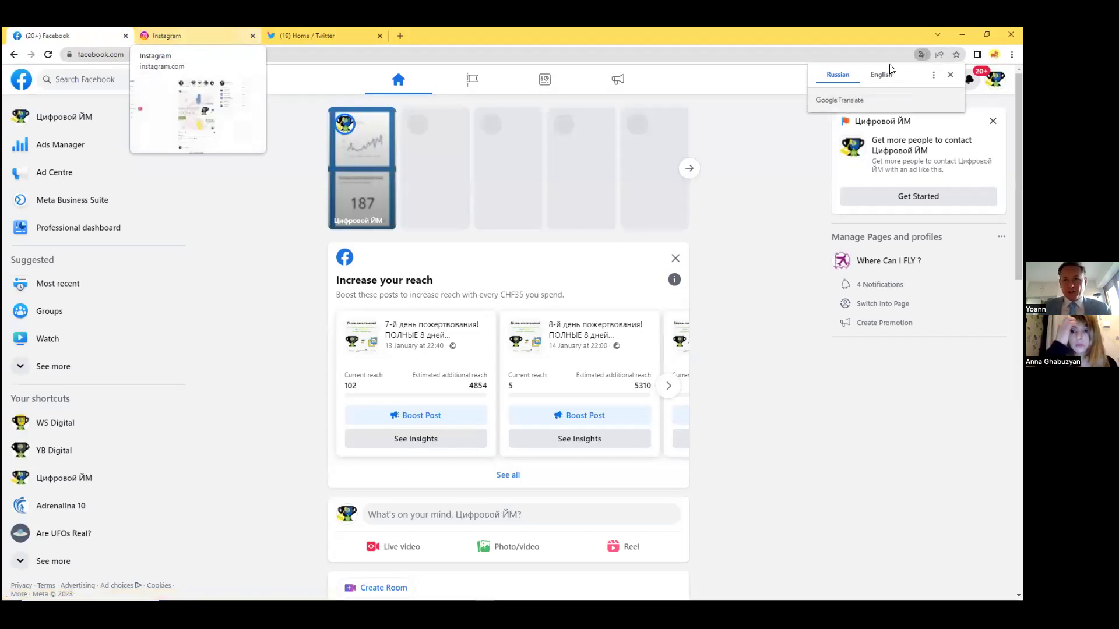
{"action": "left_click", "coordinate": [995, 79]}
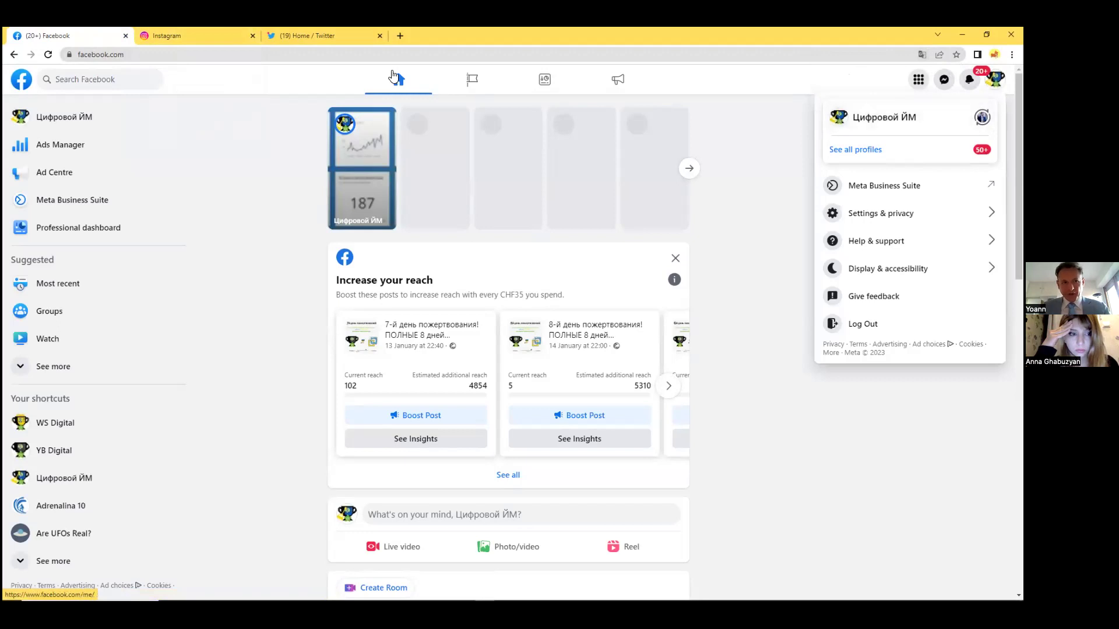
{"action": "left_click", "coordinate": [205, 38]}
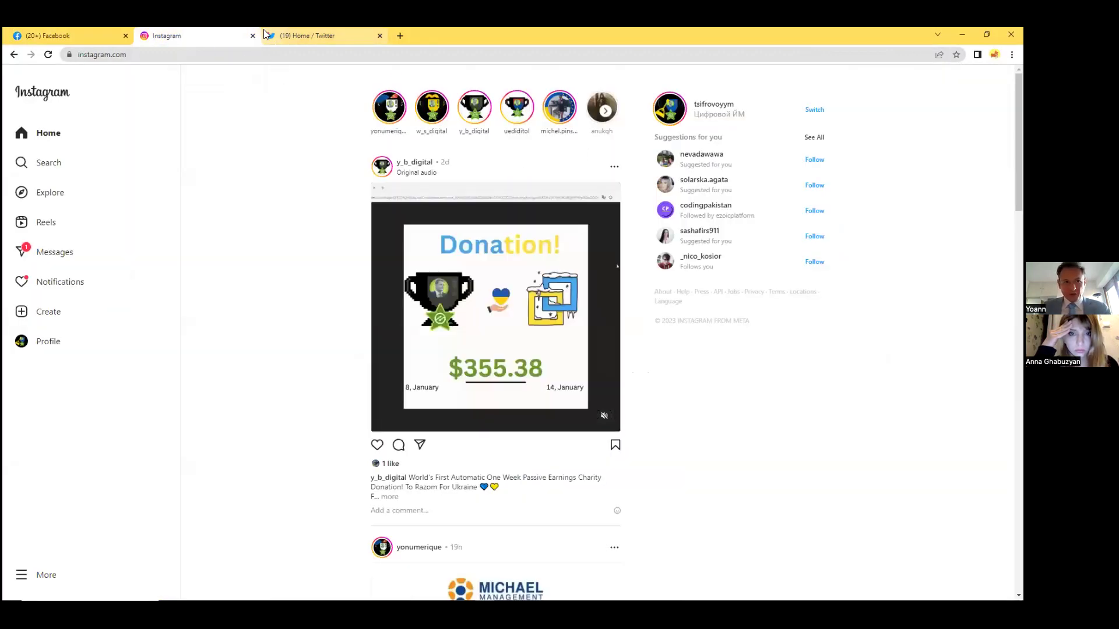
{"action": "left_click", "coordinate": [280, 34]}
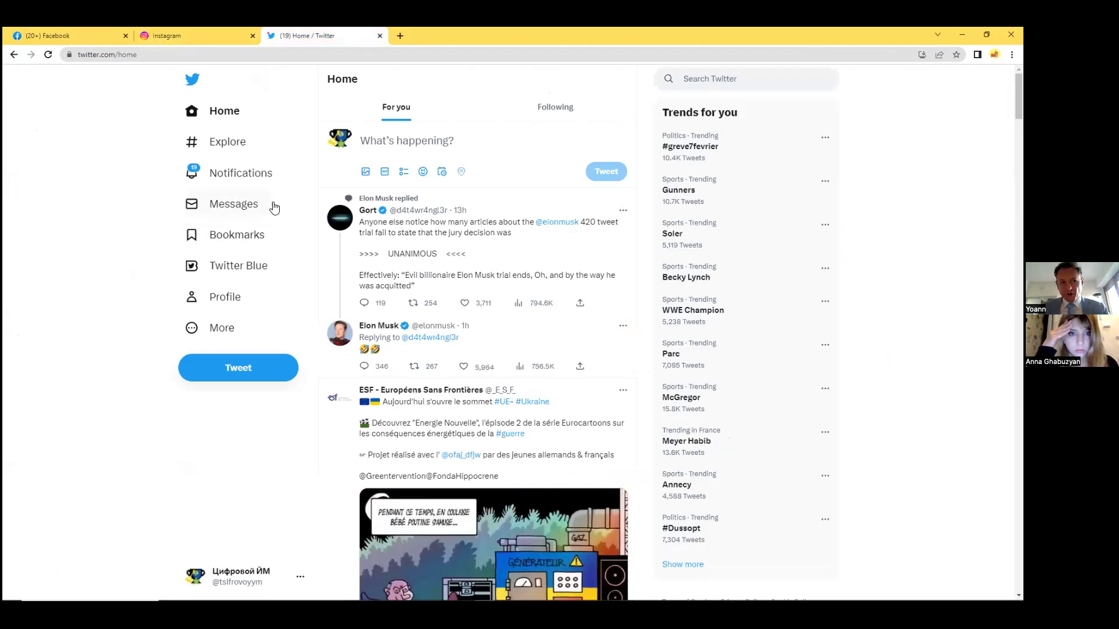
{"action": "left_click", "coordinate": [1011, 34]}
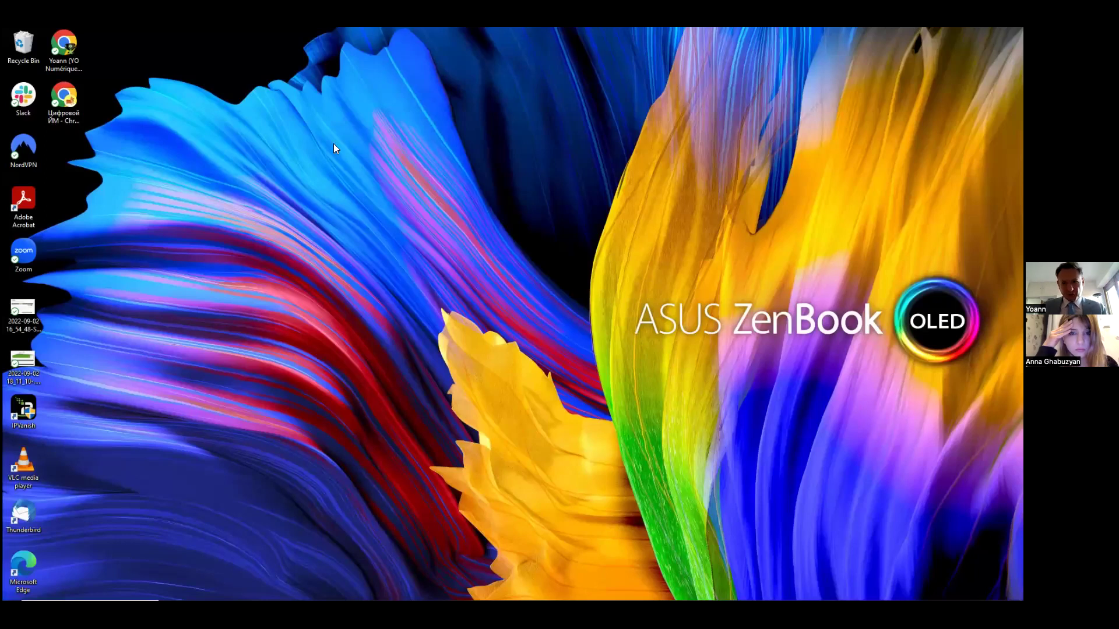
Relaunch Цифровой ИМ, then briefly open and close the YO Numérique profile window.
{"action": "double_click", "coordinate": [62, 98]}
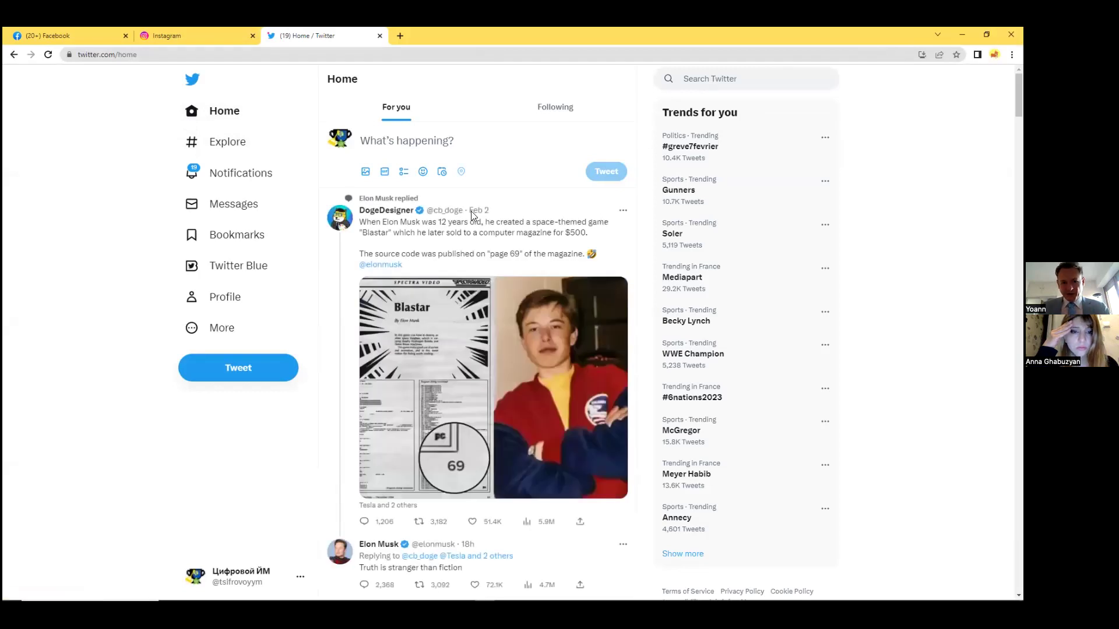
{"action": "key", "text": "alt+F4"}
{"action": "double_click", "coordinate": [62, 47]}
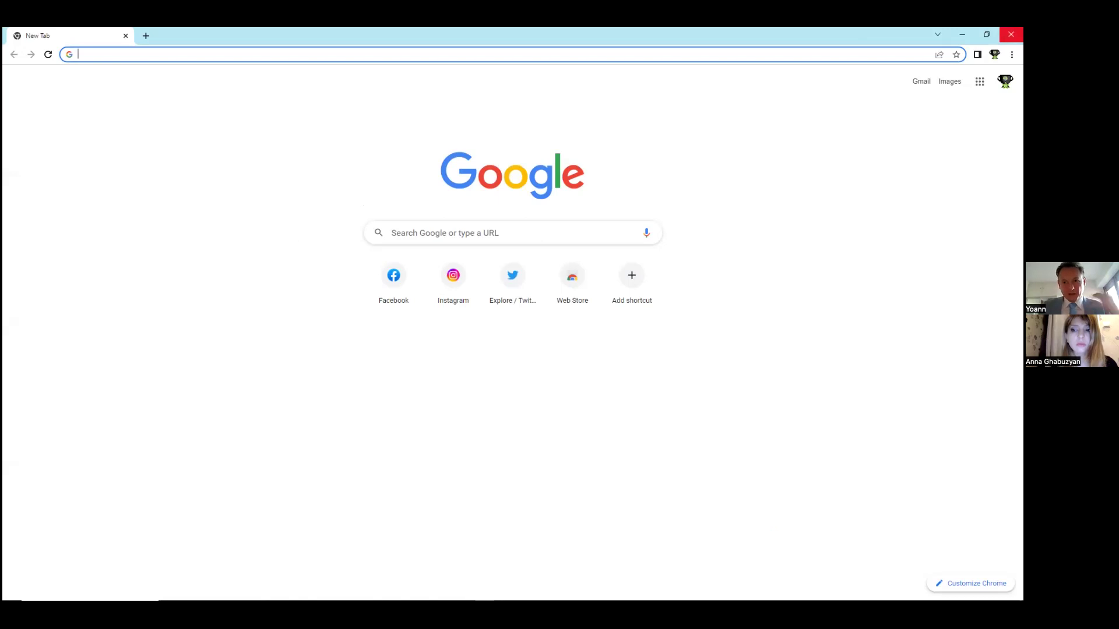
{"action": "left_click", "coordinate": [1011, 34]}
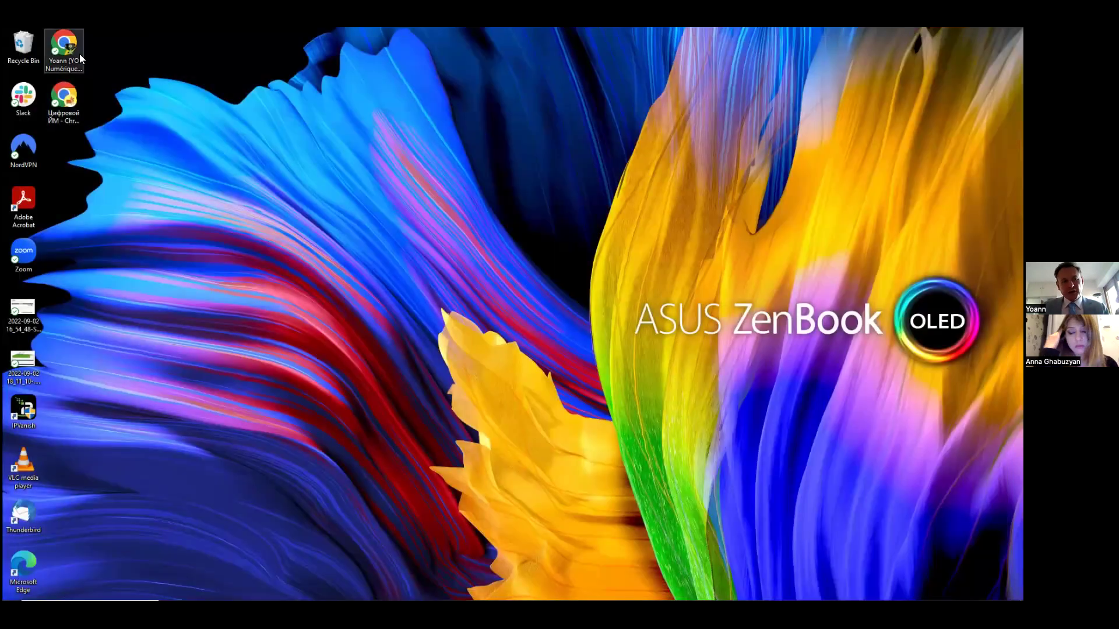
{"action": "left_click", "coordinate": [67, 52]}
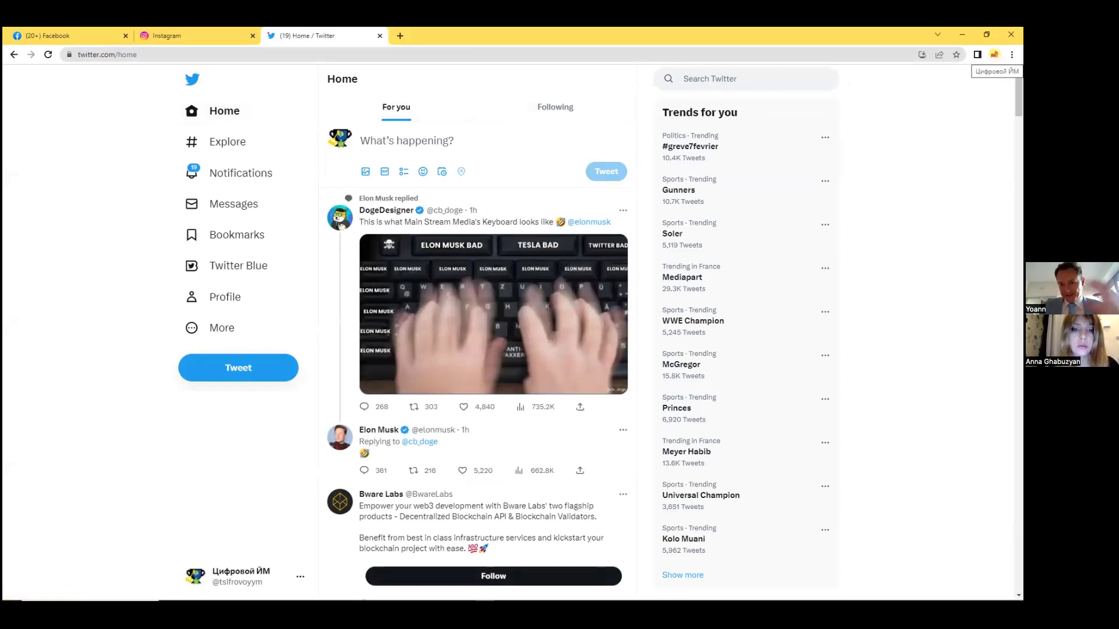
Open the profile list from the toolbar avatar and choose Add under Other profiles.
{"action": "left_click", "coordinate": [994, 54]}
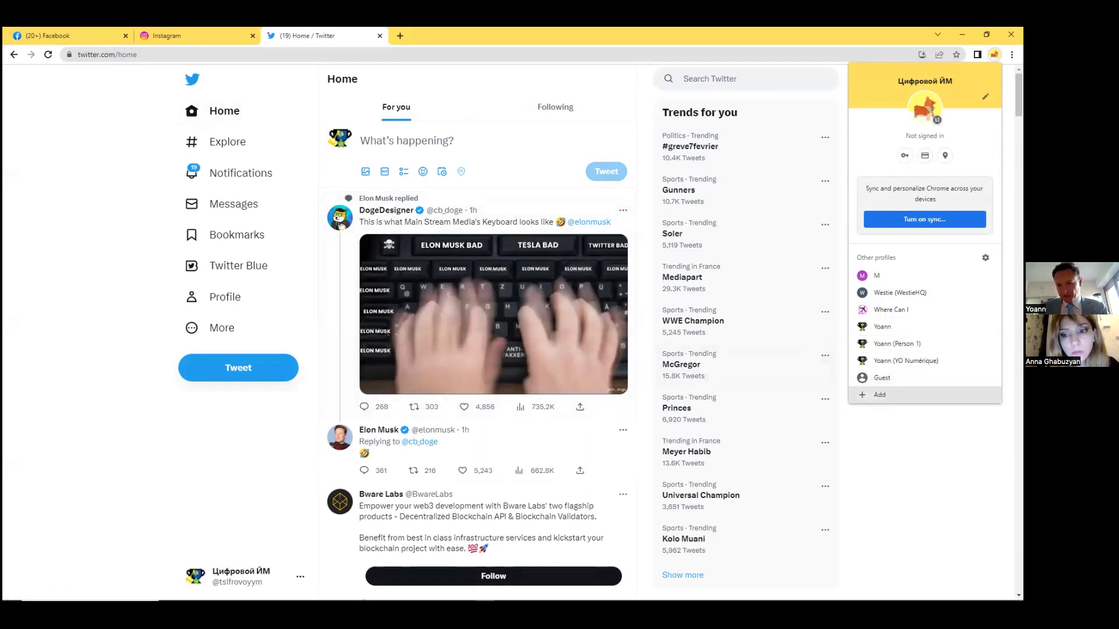
{"action": "left_click", "coordinate": [911, 395]}
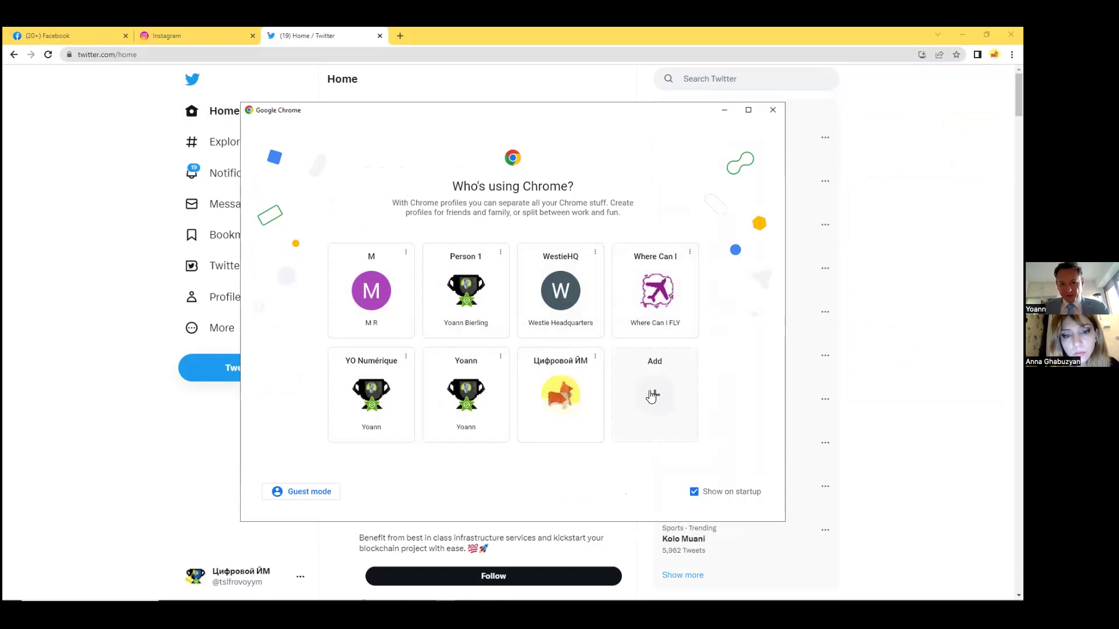
Add a new profile without an account and name it 'WS Digital'.
{"action": "left_click", "coordinate": [639, 405]}
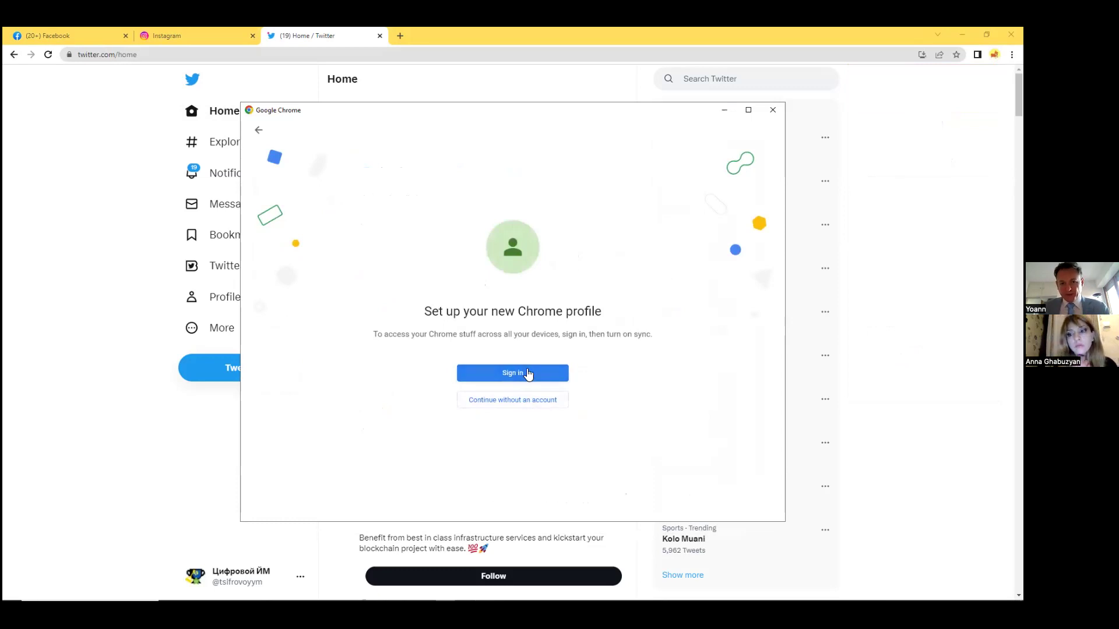
{"action": "left_click", "coordinate": [523, 408]}
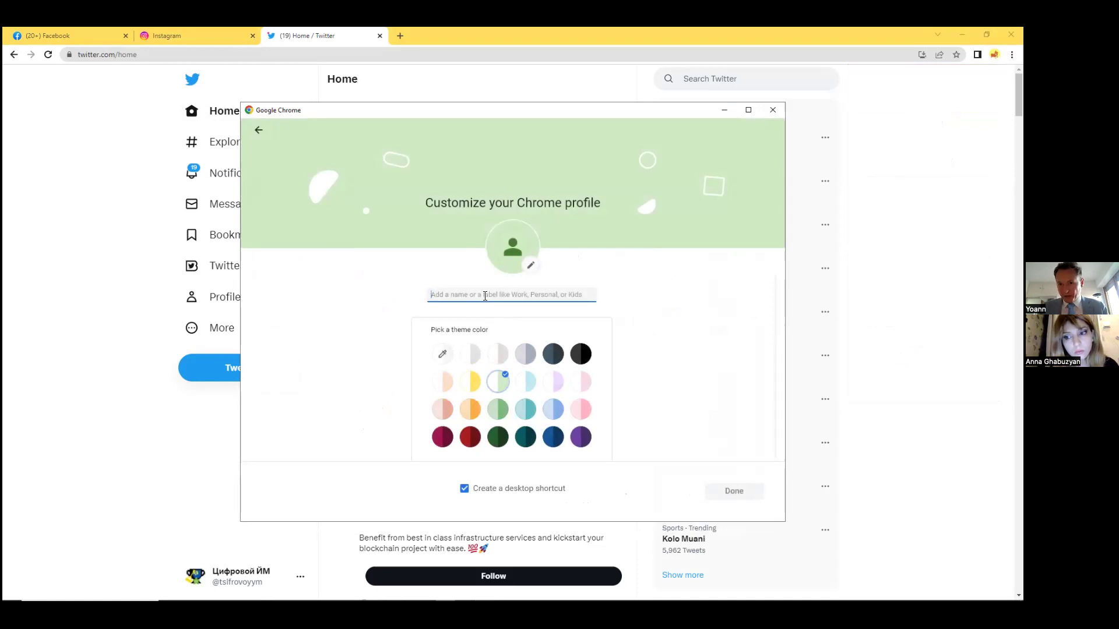
{"action": "type", "text": "ws"}
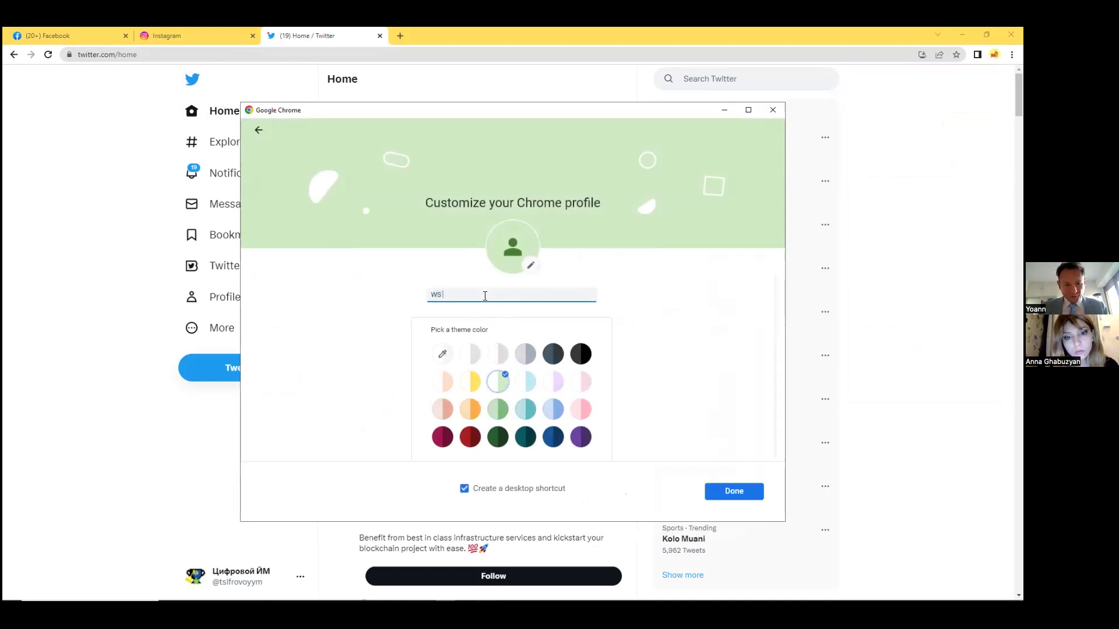
{"action": "type", "text": " Digital"}
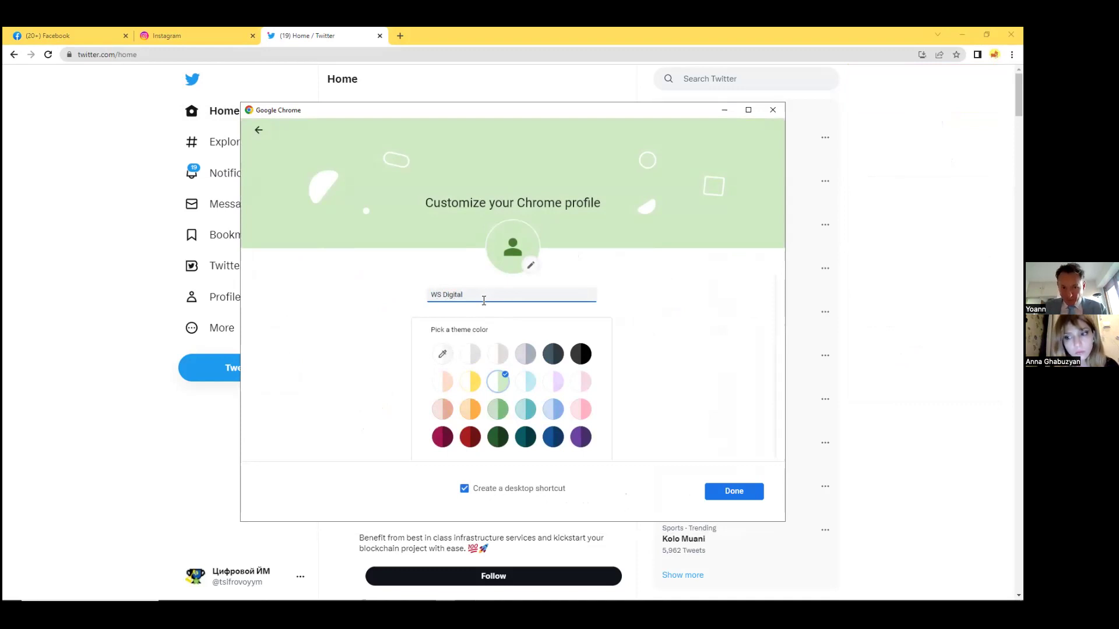
Choose the Vinyl record avatar for the new profile.
{"action": "left_click", "coordinate": [531, 266]}
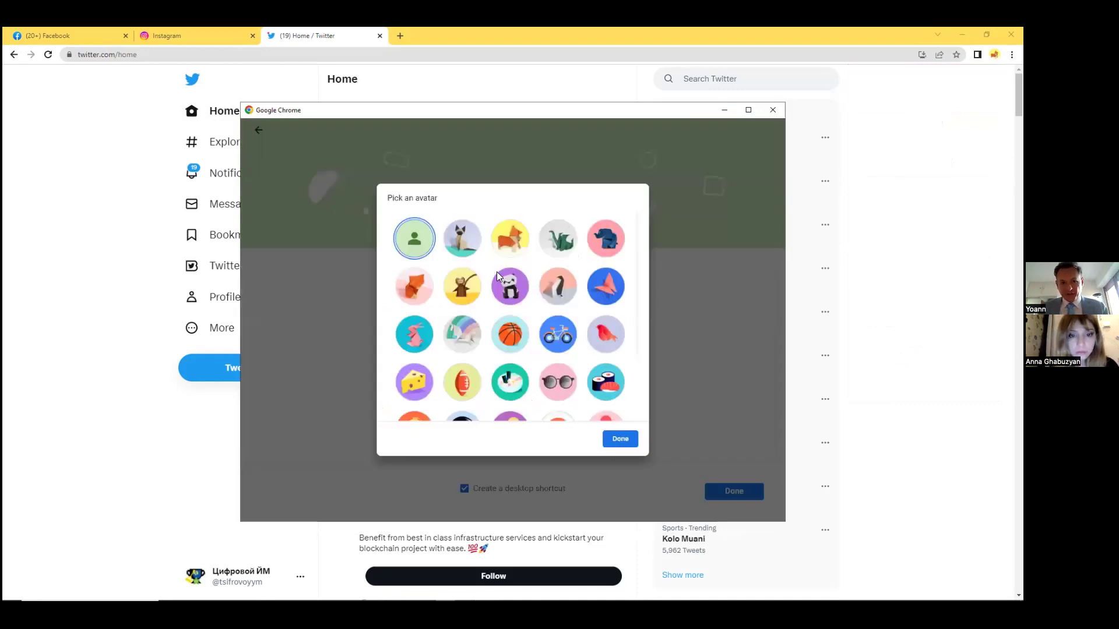
{"action": "scroll", "coordinate": [478, 288], "scroll_direction": "down", "scroll_amount": 1}
{"action": "scroll", "coordinate": [481, 288], "scroll_direction": "up", "scroll_amount": 1}
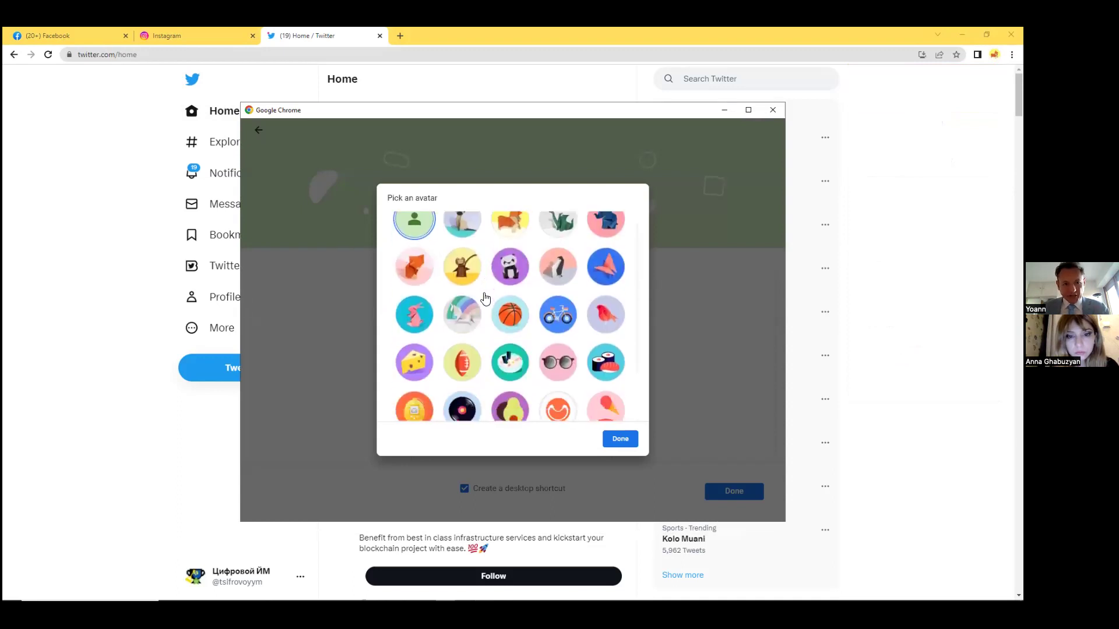
{"action": "scroll", "coordinate": [483, 294], "scroll_direction": "down", "scroll_amount": 1}
{"action": "scroll", "coordinate": [513, 309], "scroll_direction": "up", "scroll_amount": 2}
{"action": "scroll", "coordinate": [474, 349], "scroll_direction": "down", "scroll_amount": 1}
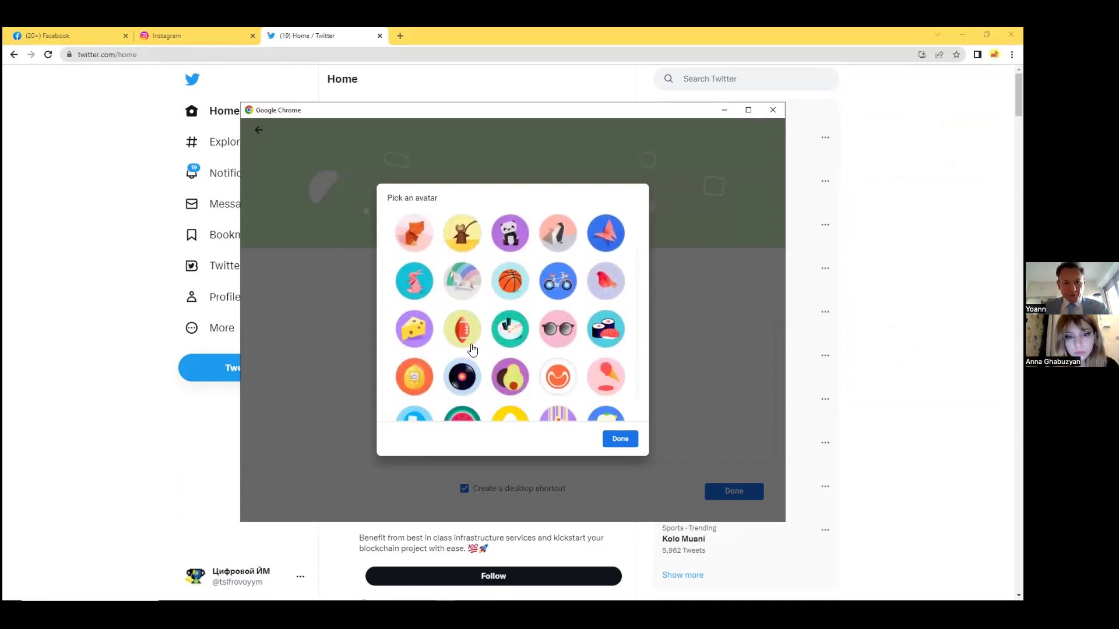
{"action": "left_click", "coordinate": [472, 390]}
{"action": "scroll", "coordinate": [472, 373], "scroll_direction": "down", "scroll_amount": 1}
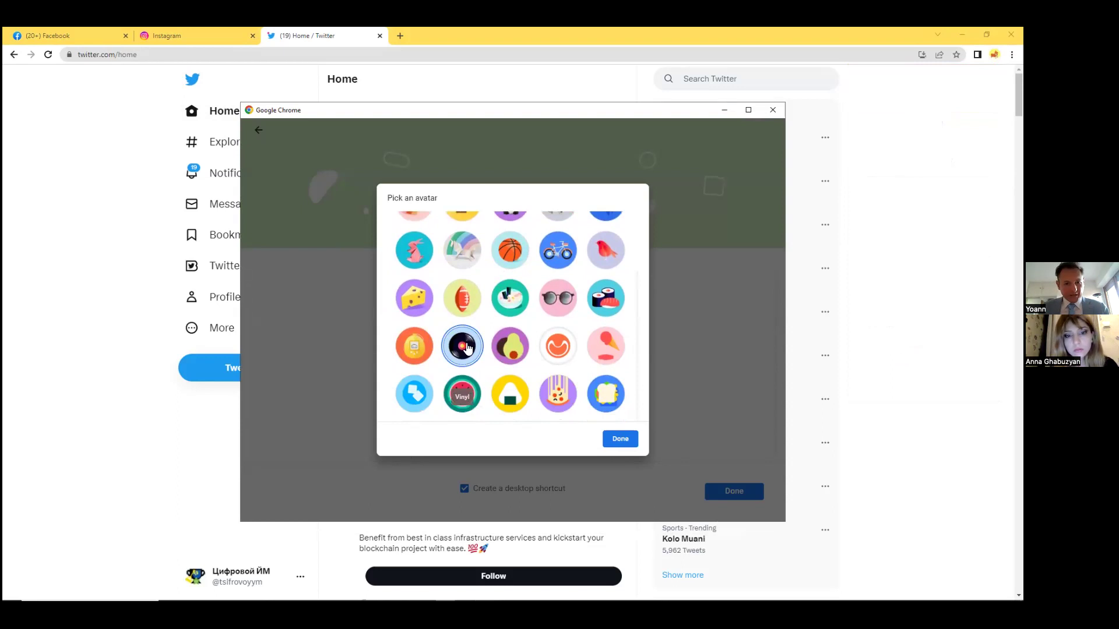
{"action": "left_click", "coordinate": [620, 440]}
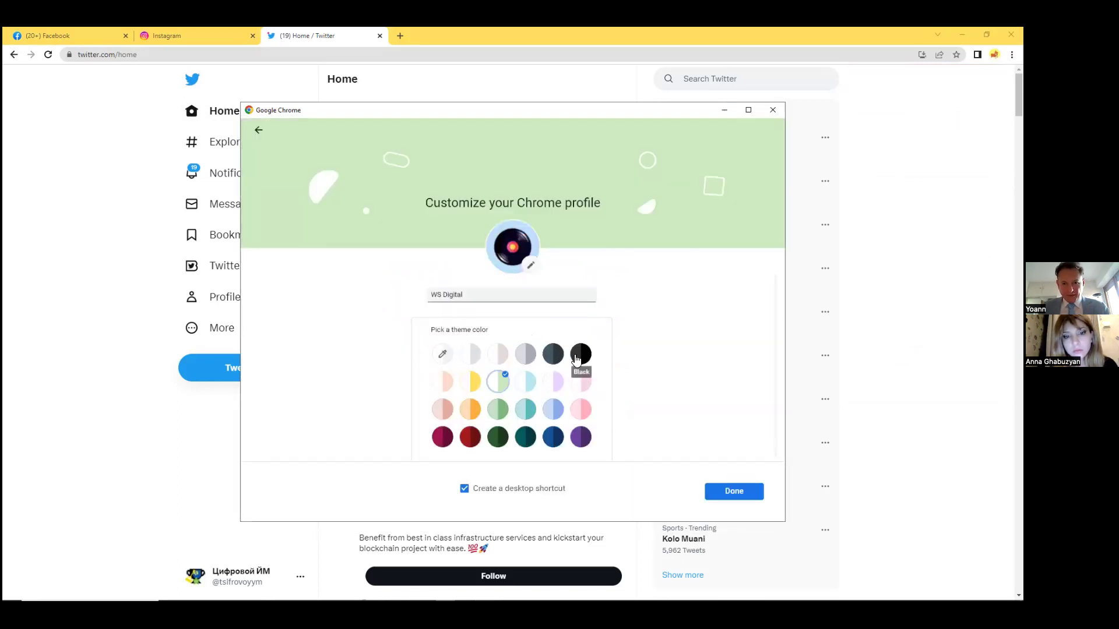
Apply the dark slate theme and finish creating the WS Digital profile.
{"action": "left_click", "coordinate": [557, 362]}
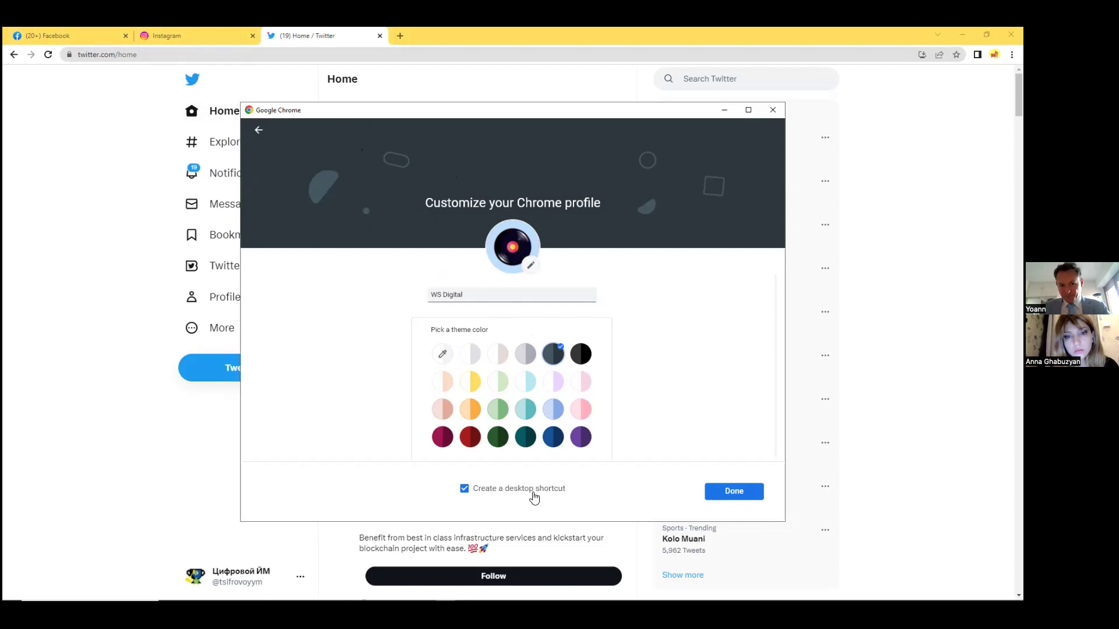
{"action": "left_click_drag", "start_coordinate": [484, 295], "coordinate": [409, 299]}
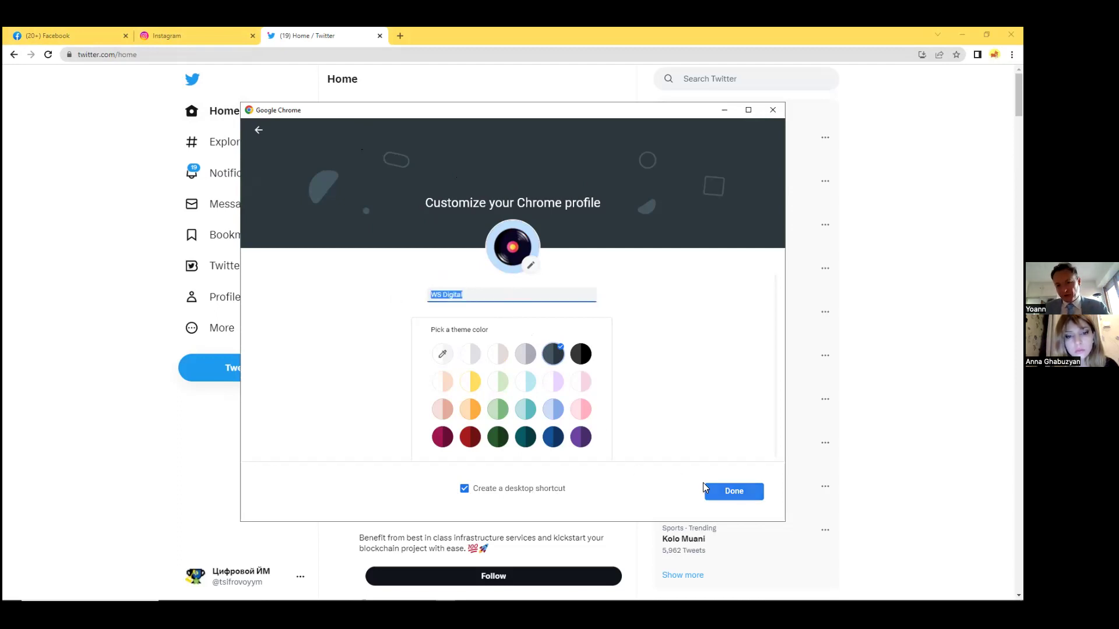
{"action": "left_click", "coordinate": [735, 492]}
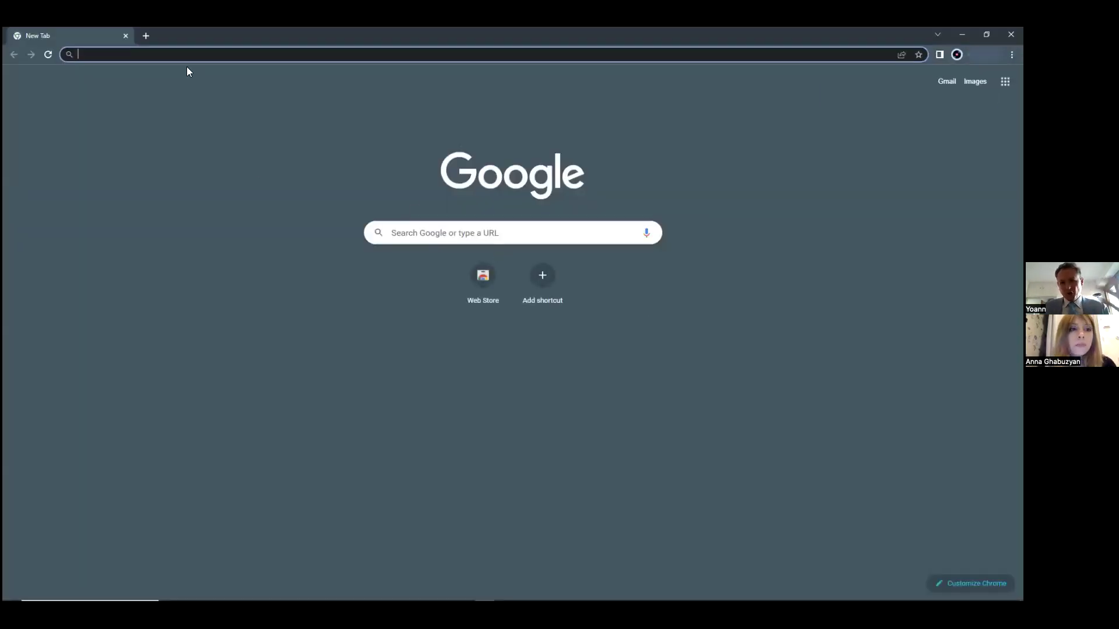
Close the dark-themed WS Digital profile window.
{"action": "left_click", "coordinate": [187, 54]}
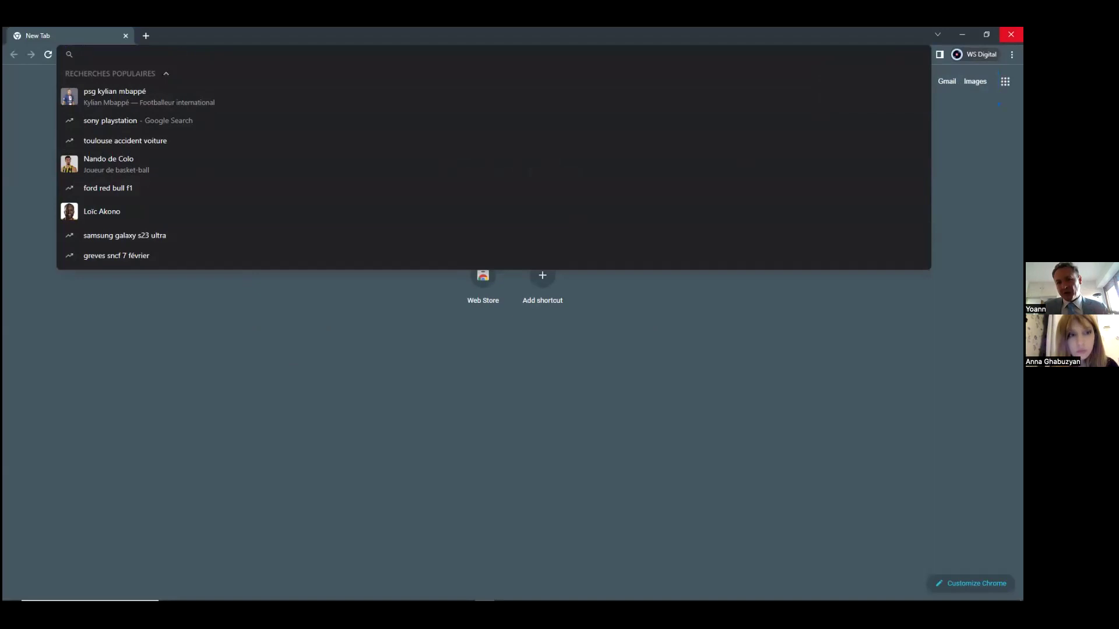
{"action": "left_click", "coordinate": [1011, 34]}
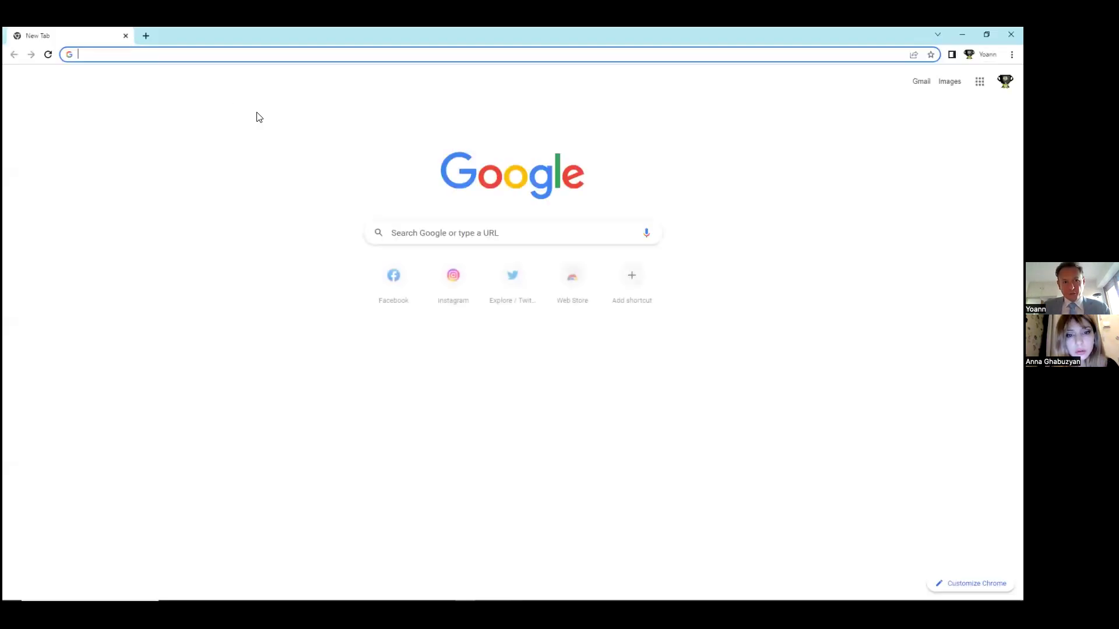
Open facebook.com and instagram.com in two separate tabs.
{"action": "left_click", "coordinate": [147, 55]}
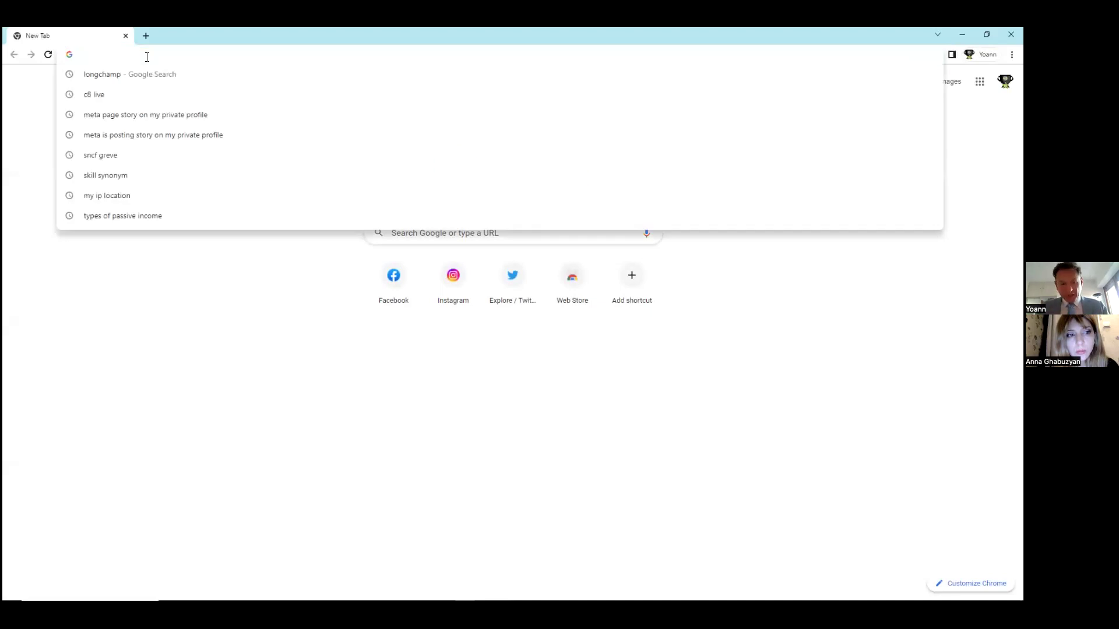
{"action": "type", "text": "face"}
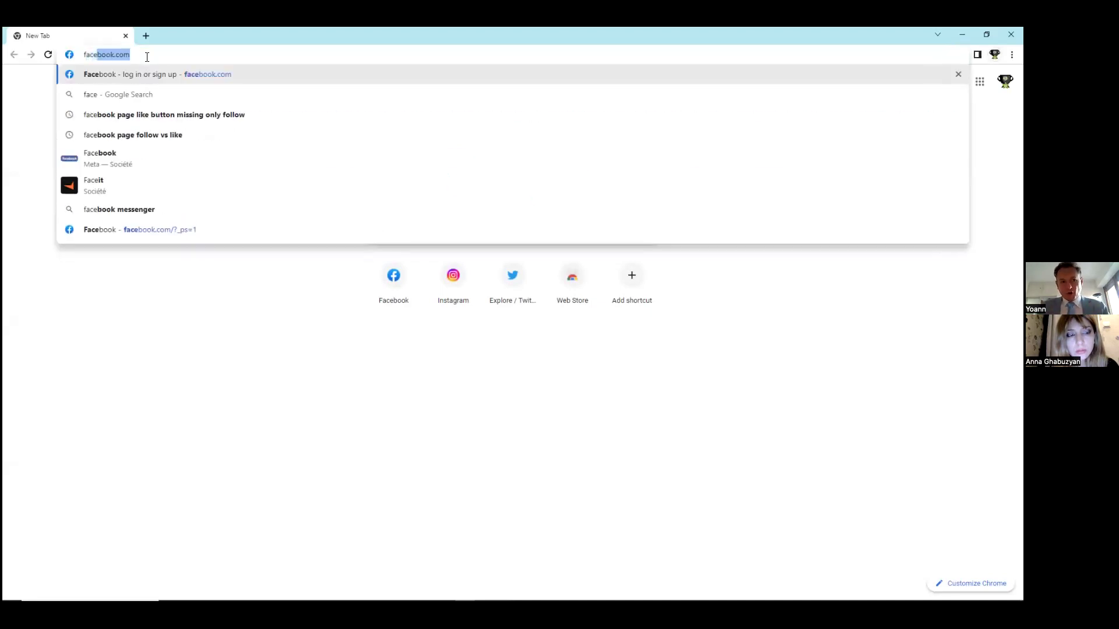
{"action": "key", "text": "Return"}
{"action": "left_click", "coordinate": [145, 37]}
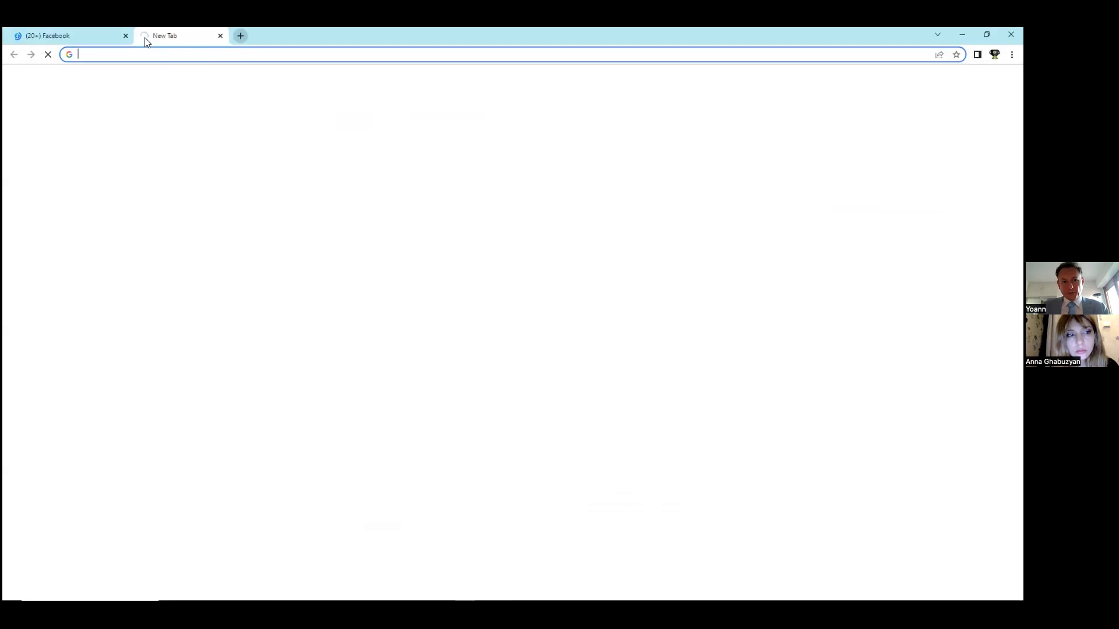
{"action": "type", "text": "in"}
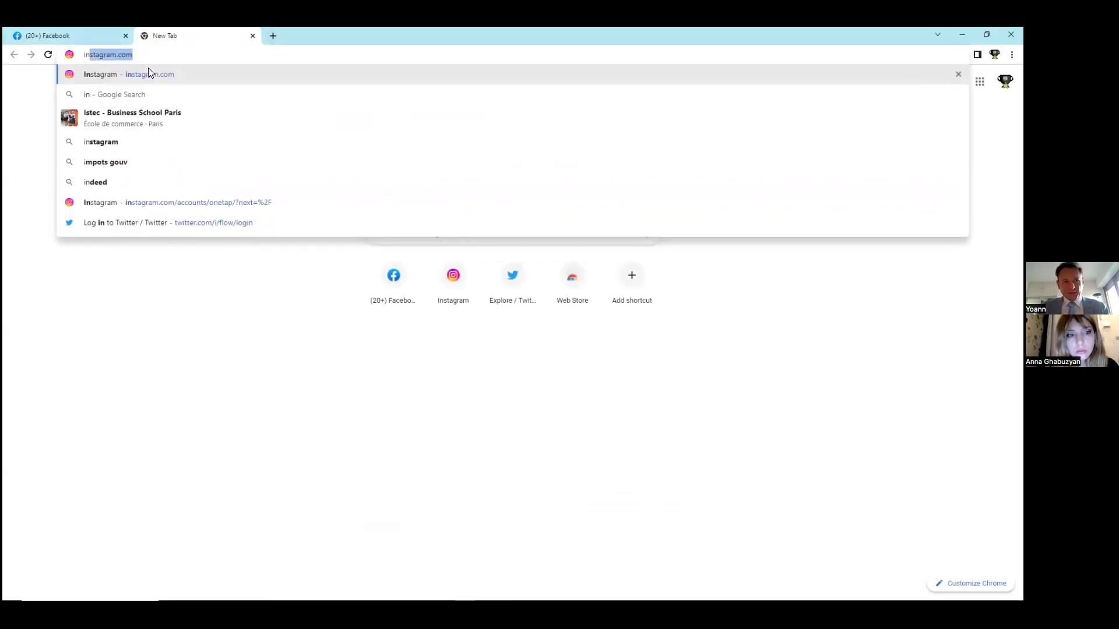
{"action": "type", "text": "stagram.com"}
{"action": "key", "text": "Return"}
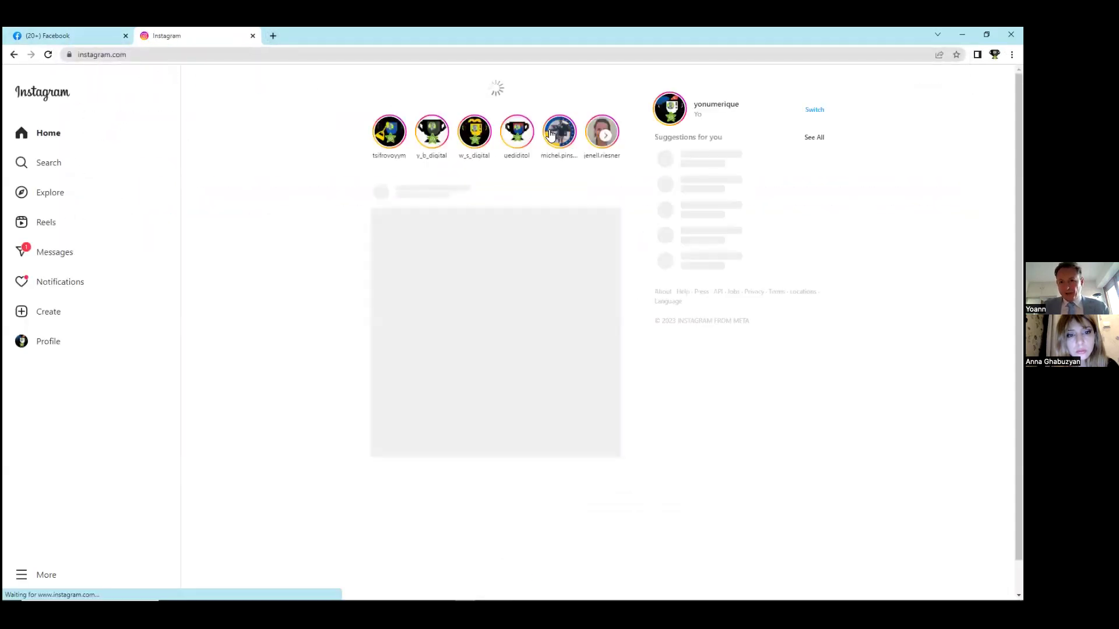
{"action": "left_click_drag", "start_coordinate": [710, 114], "coordinate": [695, 105]}
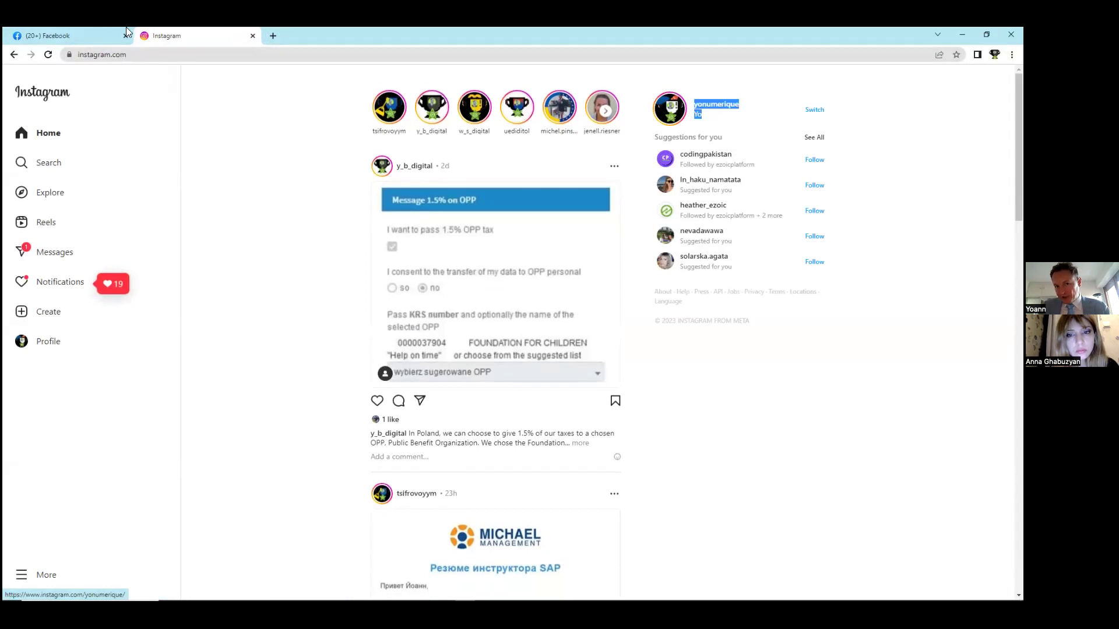
Check the signed-in Facebook account, then open twitter.com in a third tab.
{"action": "left_click", "coordinate": [92, 32]}
{"action": "left_click", "coordinate": [995, 80]}
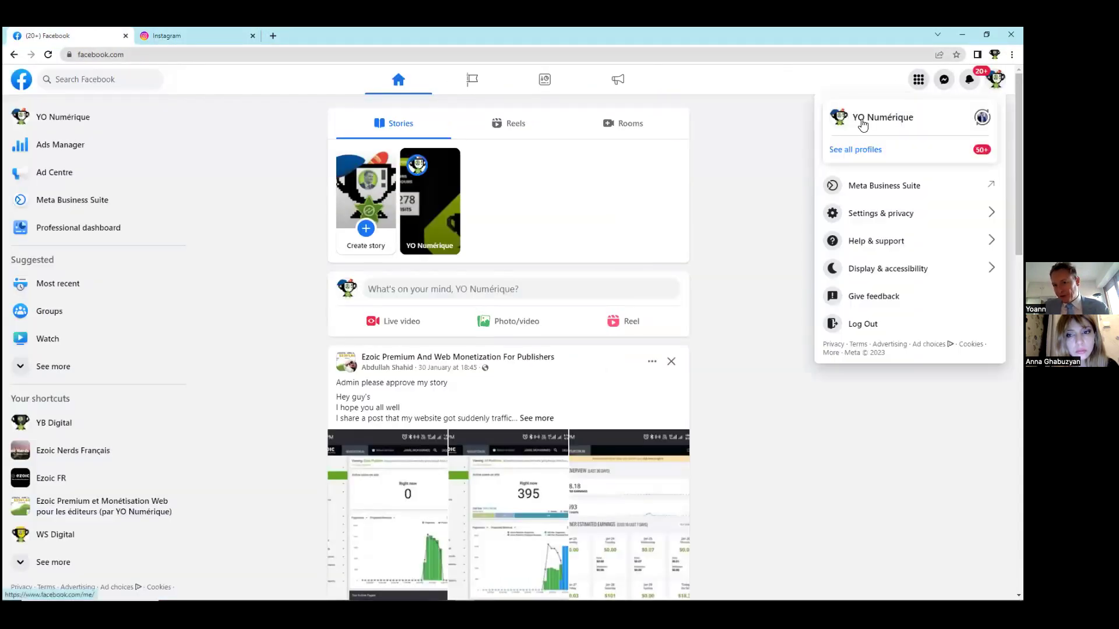
{"action": "left_click", "coordinate": [198, 36]}
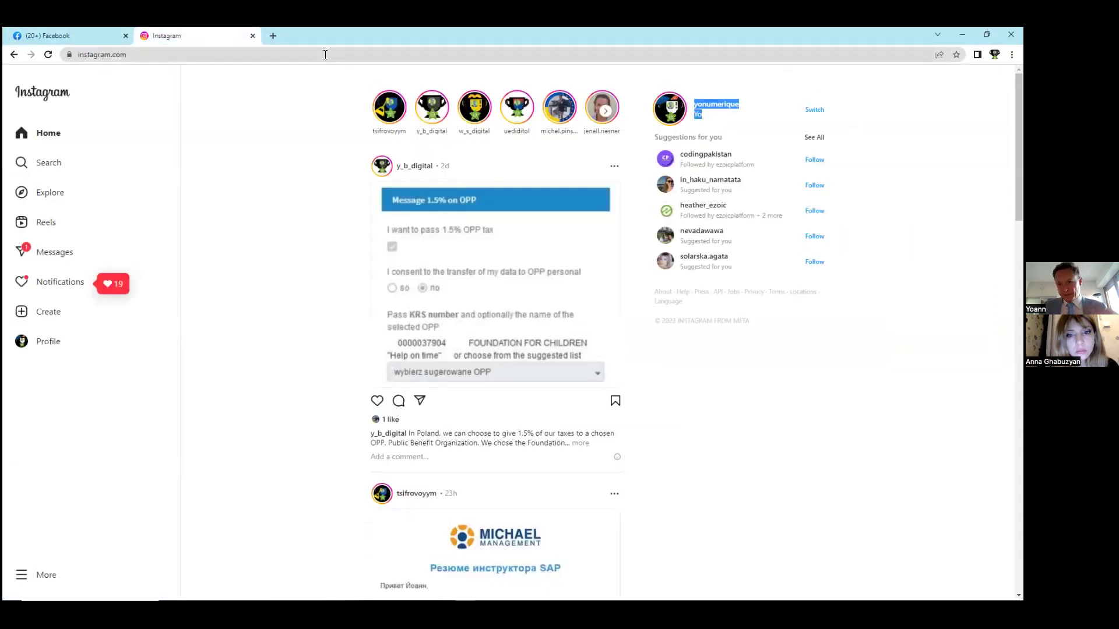
{"action": "left_click", "coordinate": [272, 36]}
{"action": "type", "text": "twitter.com"}
{"action": "key", "text": "Return"}
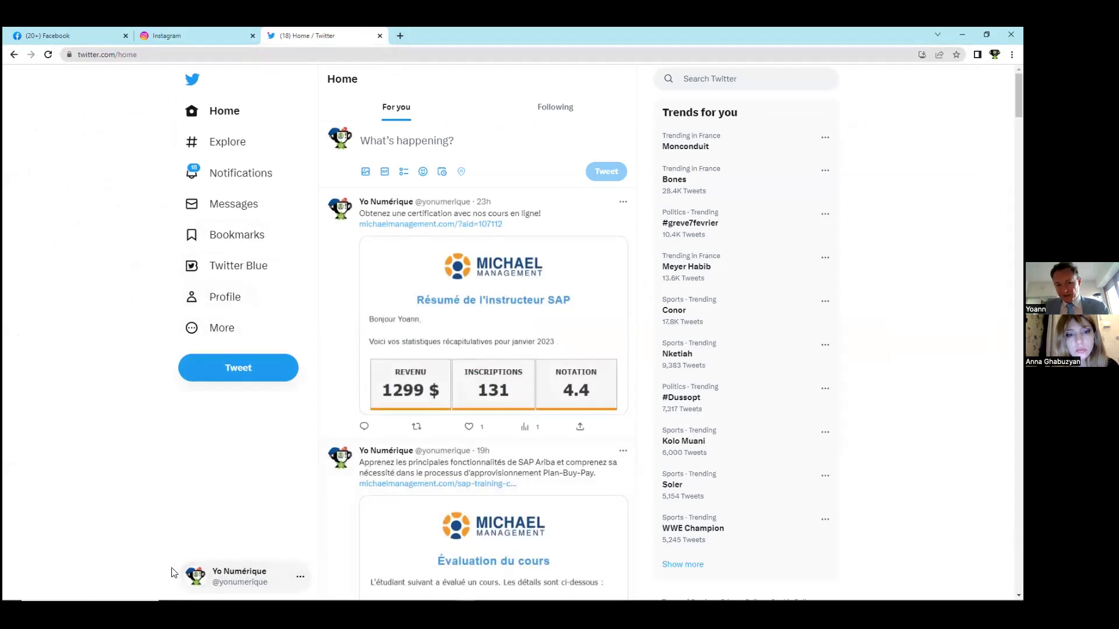
Open Meta Business Suite in a new tab by searching 'meta business suite'.
{"action": "left_click", "coordinate": [302, 578]}
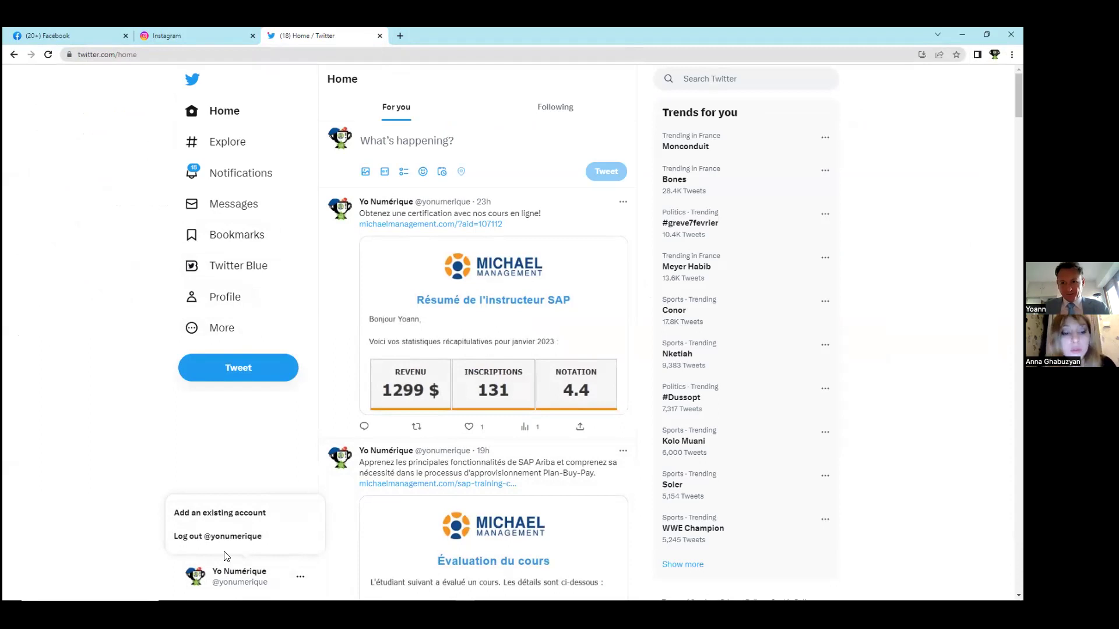
{"action": "left_click", "coordinate": [133, 313]}
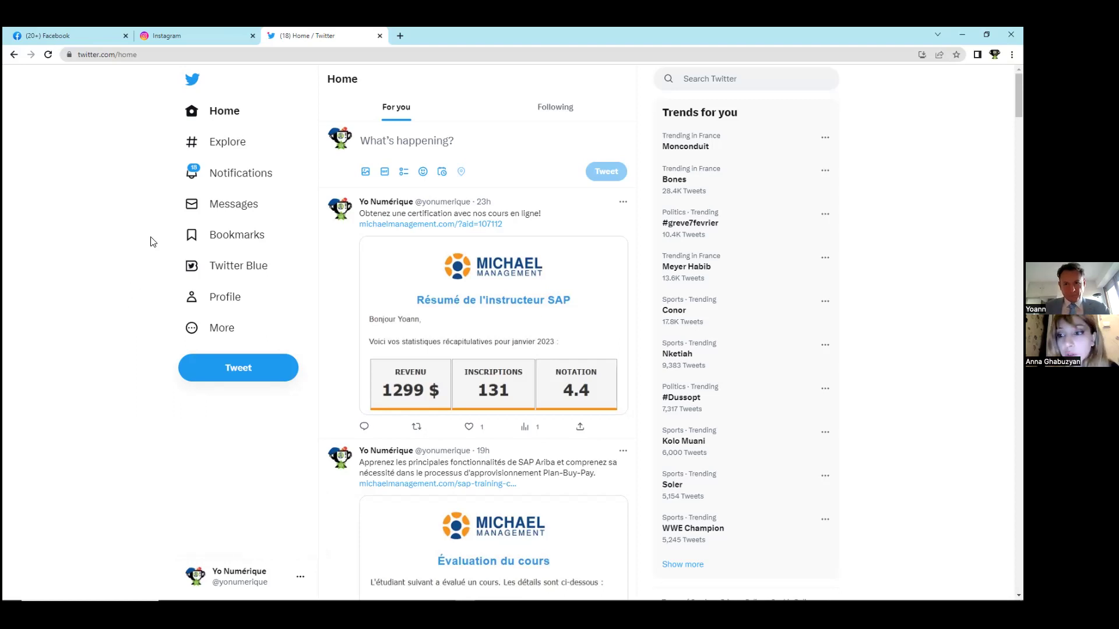
{"action": "key", "text": "ctrl+t"}
{"action": "type", "text": "me"}
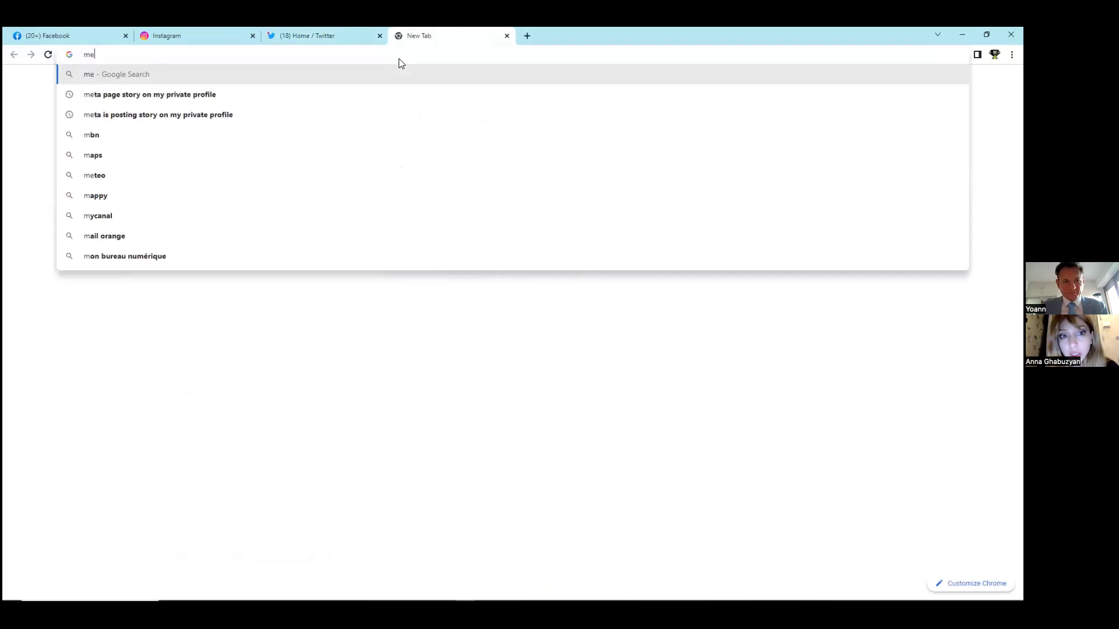
{"action": "type", "text": "ta business suite"}
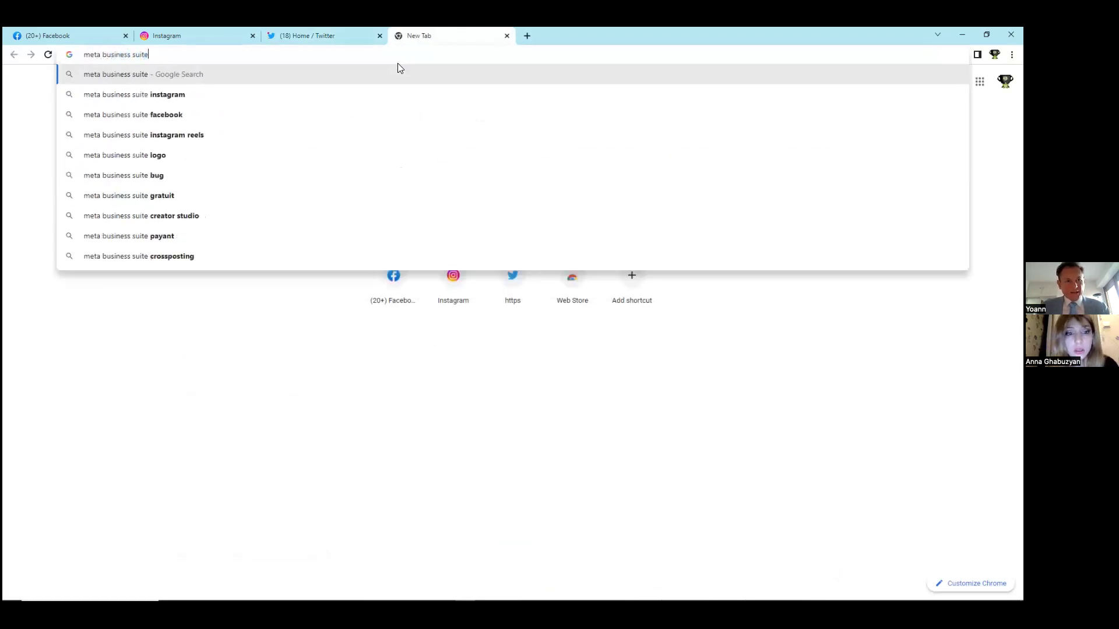
{"action": "key", "text": "Return"}
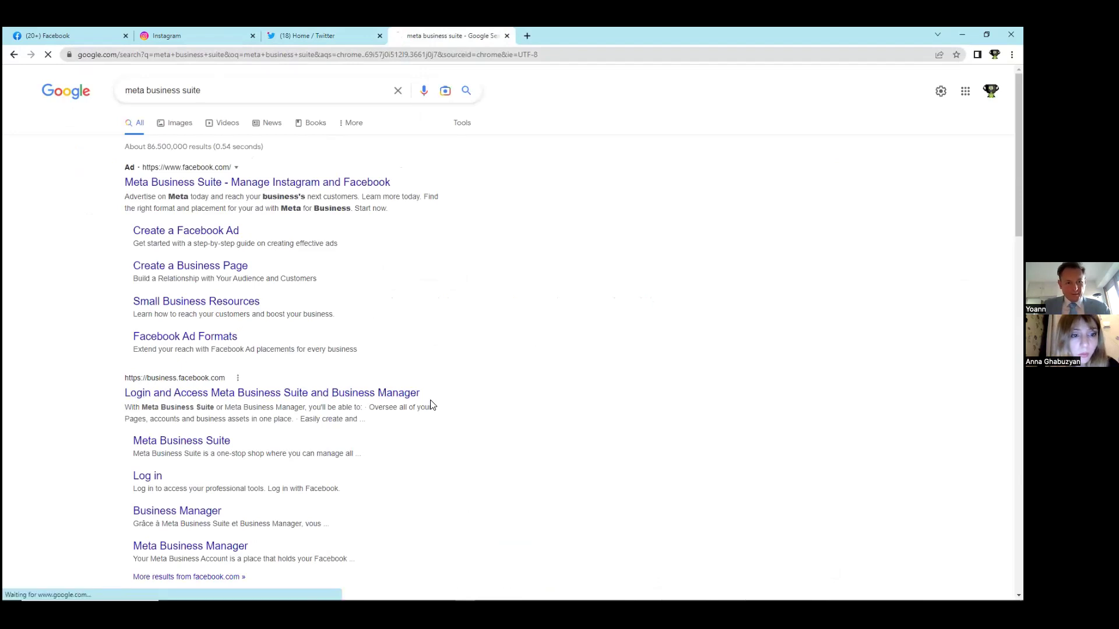
{"action": "left_click", "coordinate": [408, 394]}
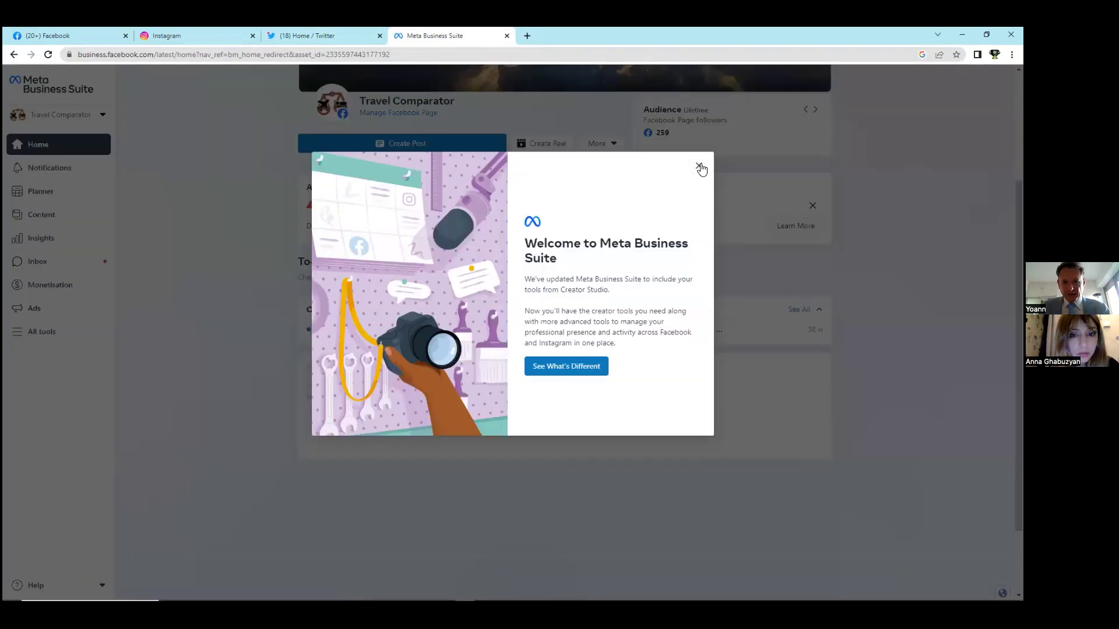
Dismiss the welcome message and switch Business Suite to the YO Numérique account.
{"action": "left_click", "coordinate": [698, 167]}
{"action": "left_click", "coordinate": [108, 117]}
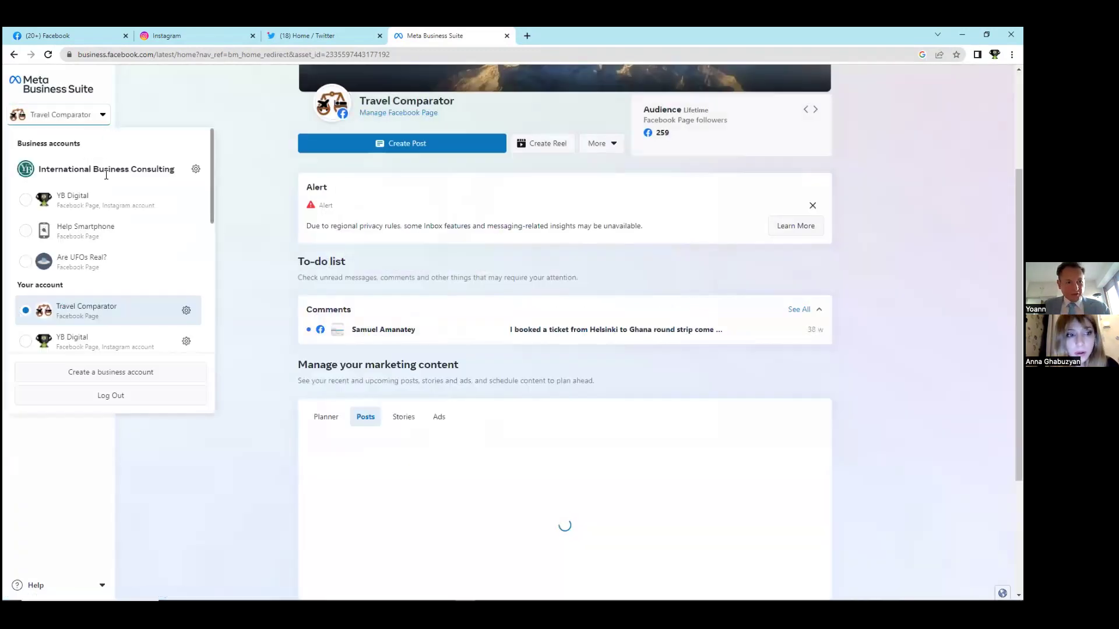
{"action": "scroll", "coordinate": [114, 230], "scroll_direction": "down", "scroll_amount": 2}
{"action": "scroll", "coordinate": [116, 223], "scroll_direction": "down", "scroll_amount": 6}
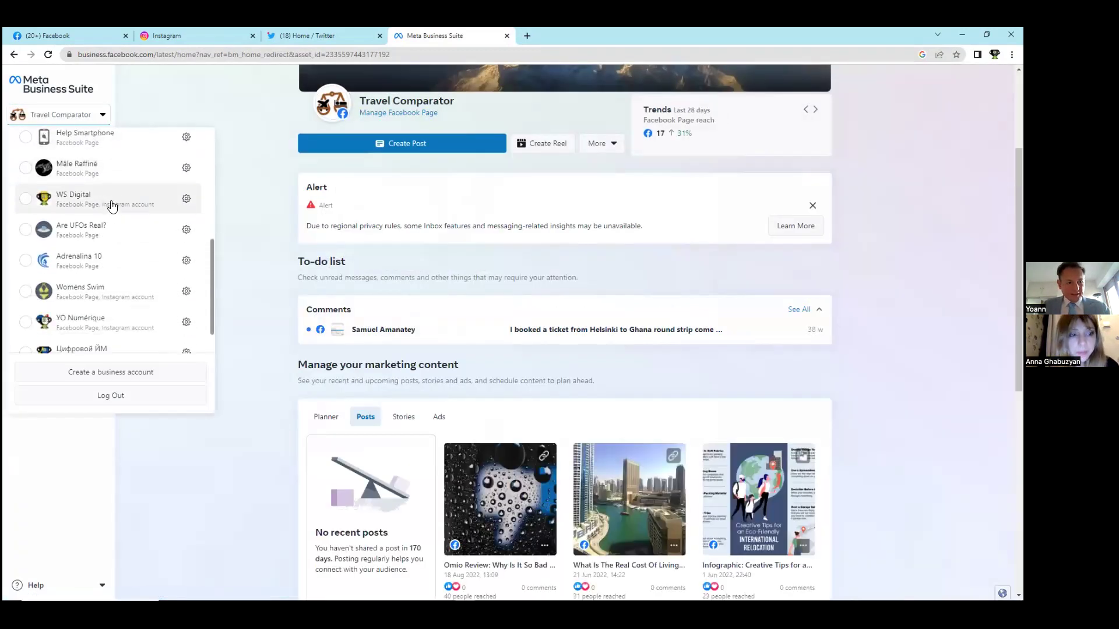
{"action": "left_click", "coordinate": [80, 274]}
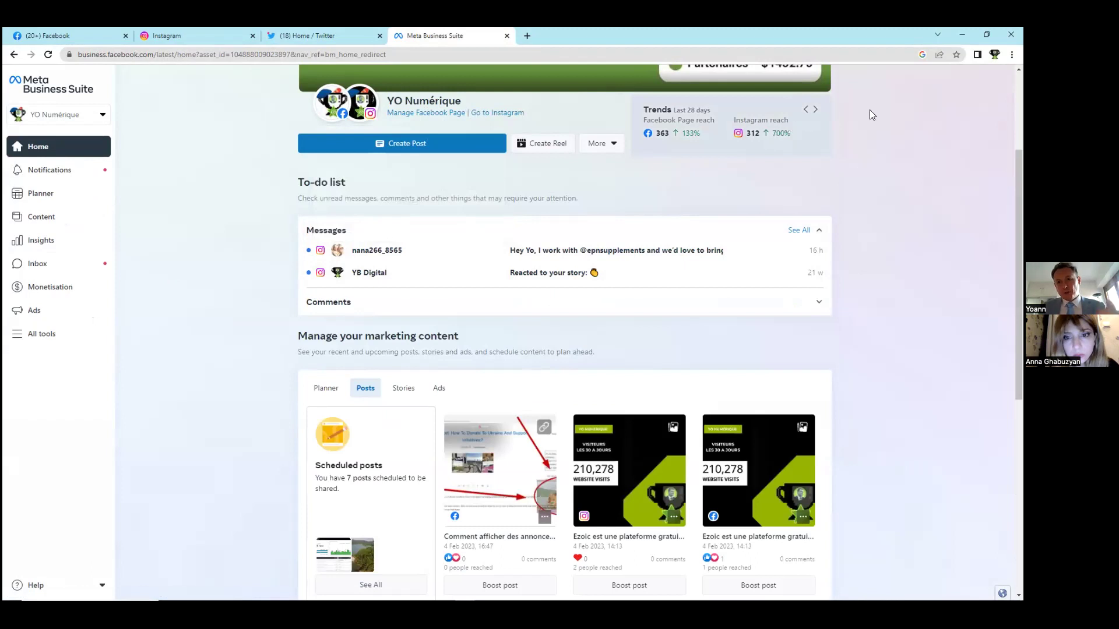
{"action": "left_click", "coordinate": [1012, 54]}
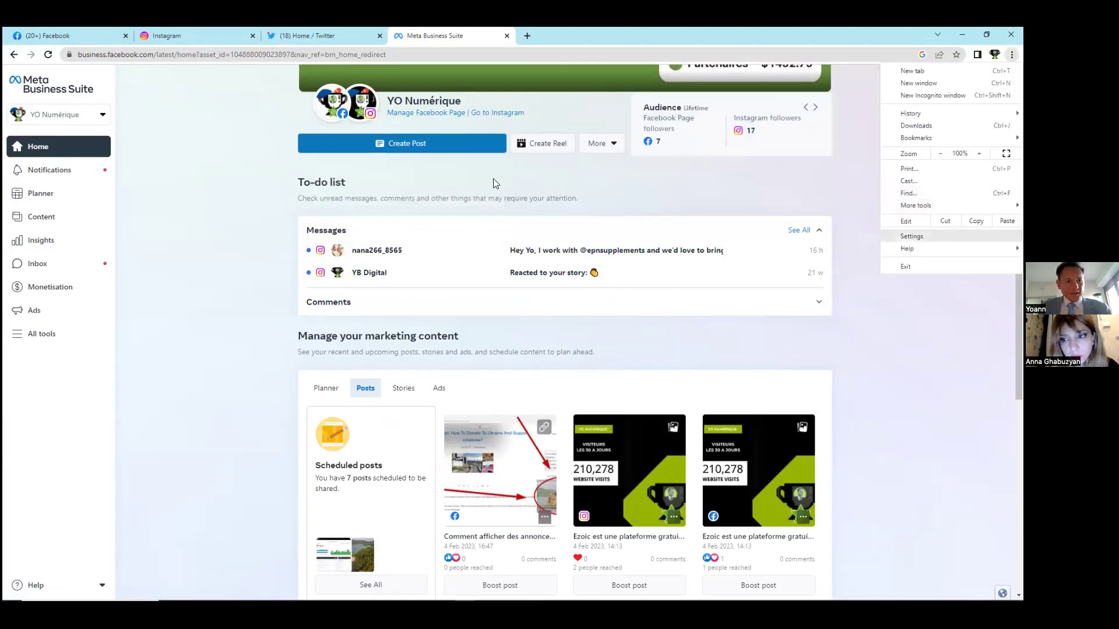
Set Chrome's On startup option to 'Continue where you left off'.
{"action": "key", "text": "Return"}
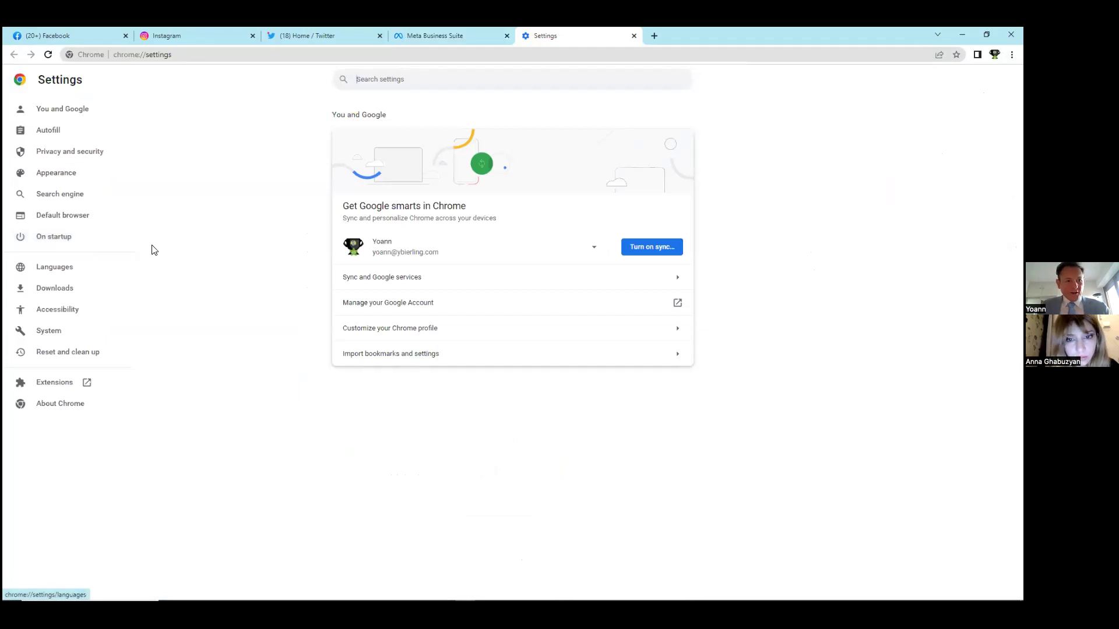
{"action": "left_click", "coordinate": [110, 237]}
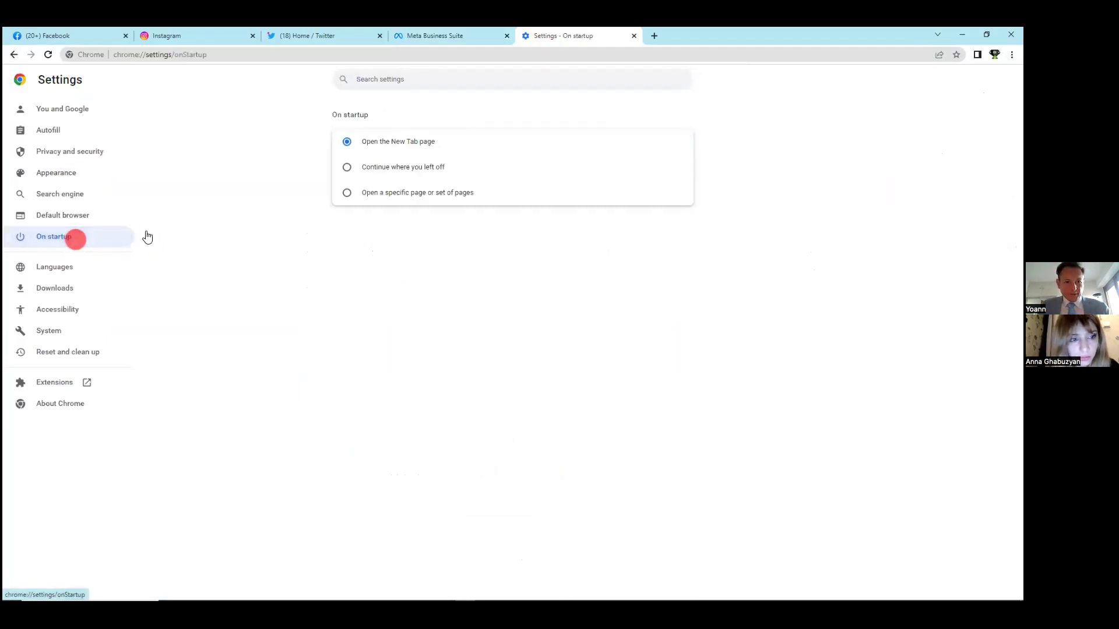
{"action": "left_click", "coordinate": [397, 167]}
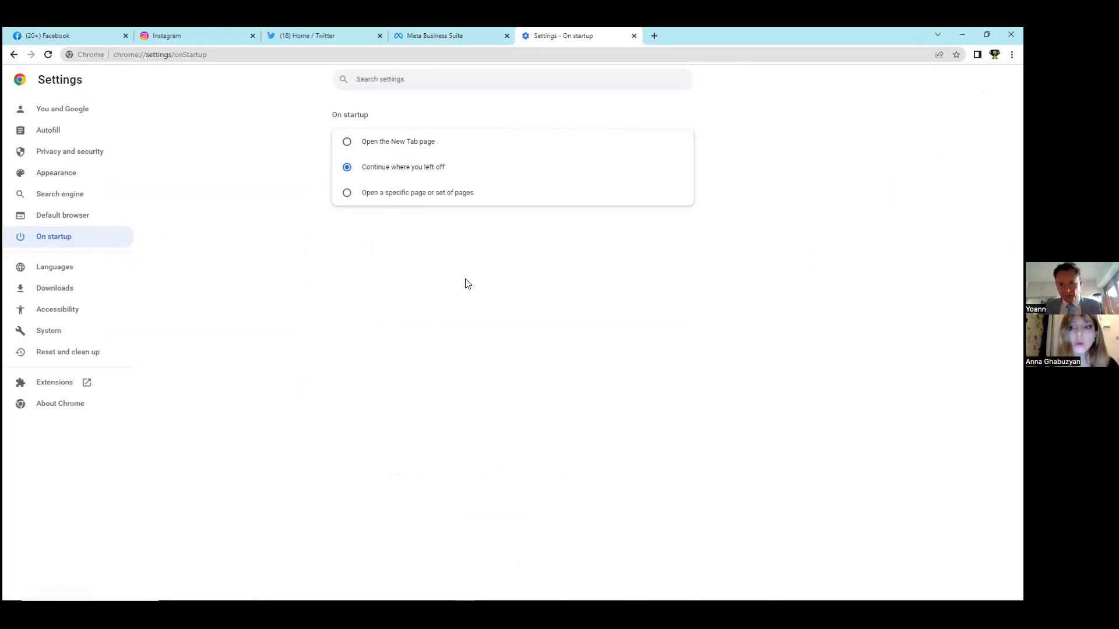
{"action": "left_click", "coordinate": [403, 165]}
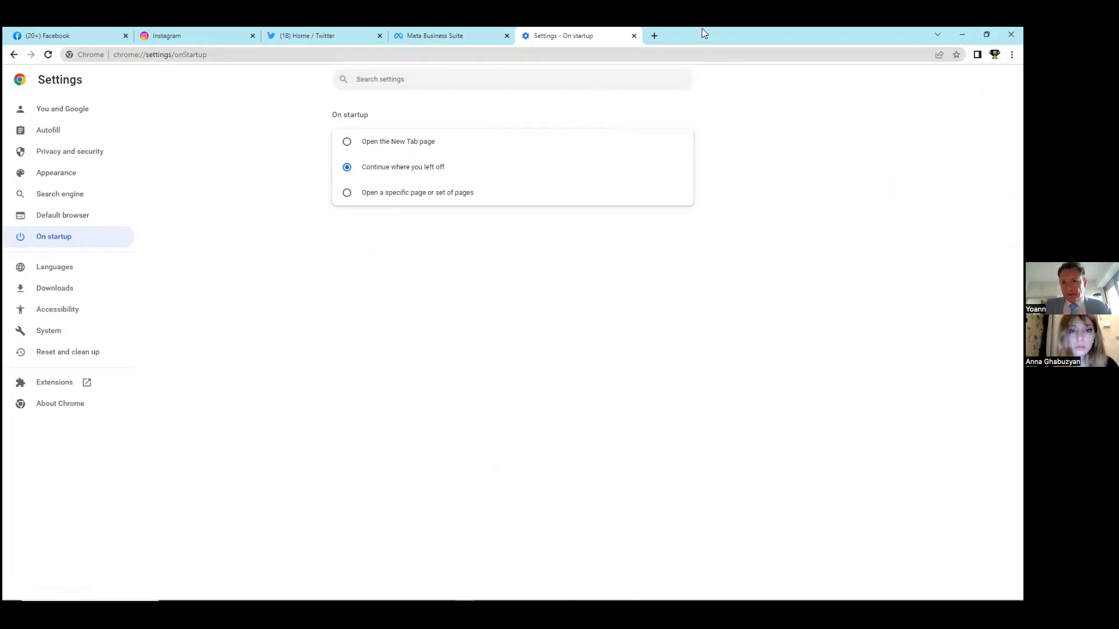
Close the Settings – On startup tab to return to Meta Business Suite.
{"action": "left_click", "coordinate": [633, 37]}
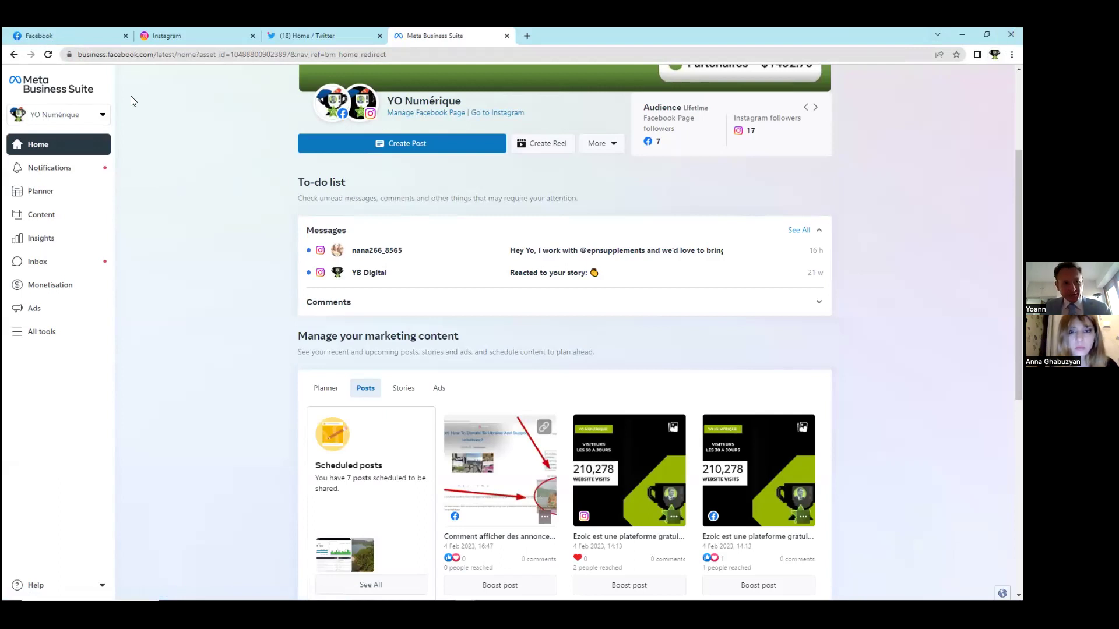
Reload Meta Business Suite by opening business.facebook.com in a fresh tab.
{"action": "key", "text": "ctrl+w"}
{"action": "key", "text": "ctrl+t"}
{"action": "type", "text": "fa"}
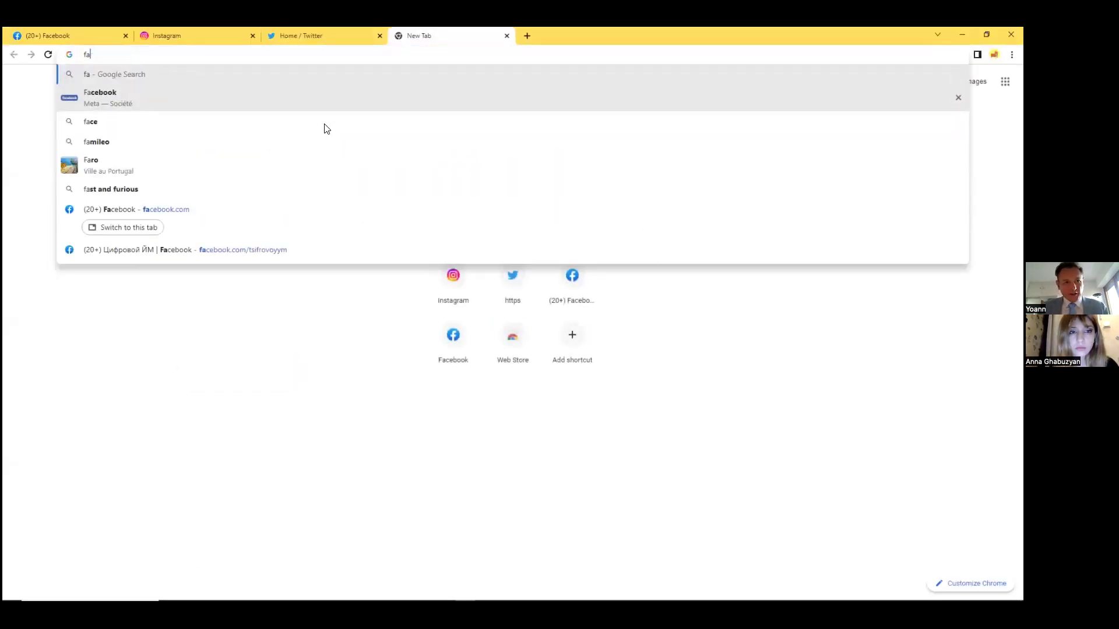
{"action": "key", "text": "BackSpace"}
{"action": "key", "text": "BackSpace"}
{"action": "type", "text": "business.f"}
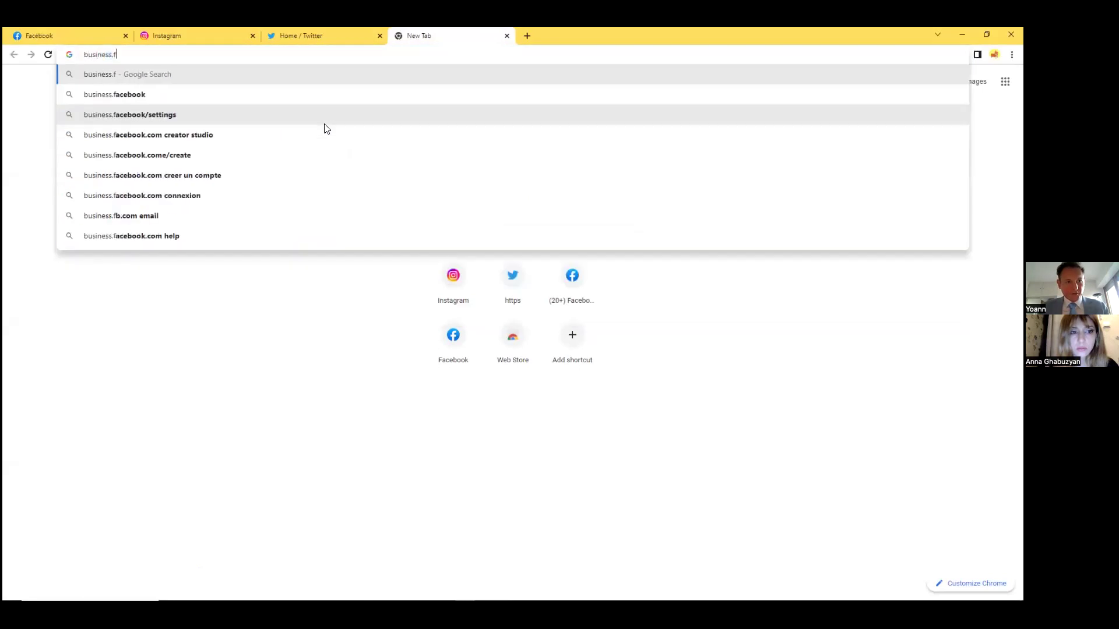
{"action": "type", "text": "acebook.com"}
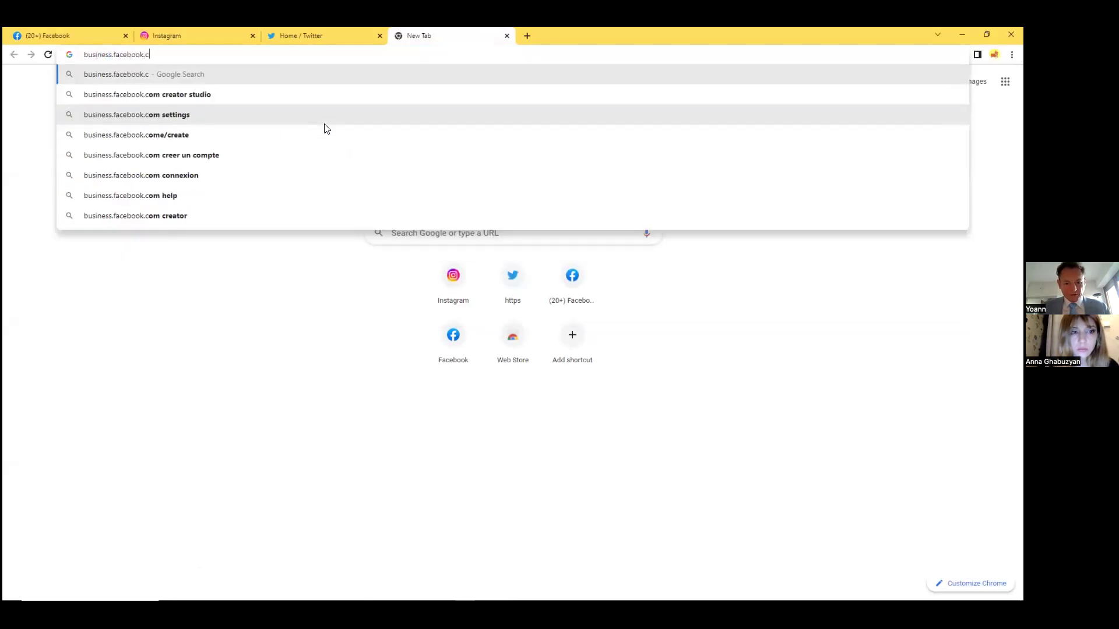
{"action": "key", "text": "Return"}
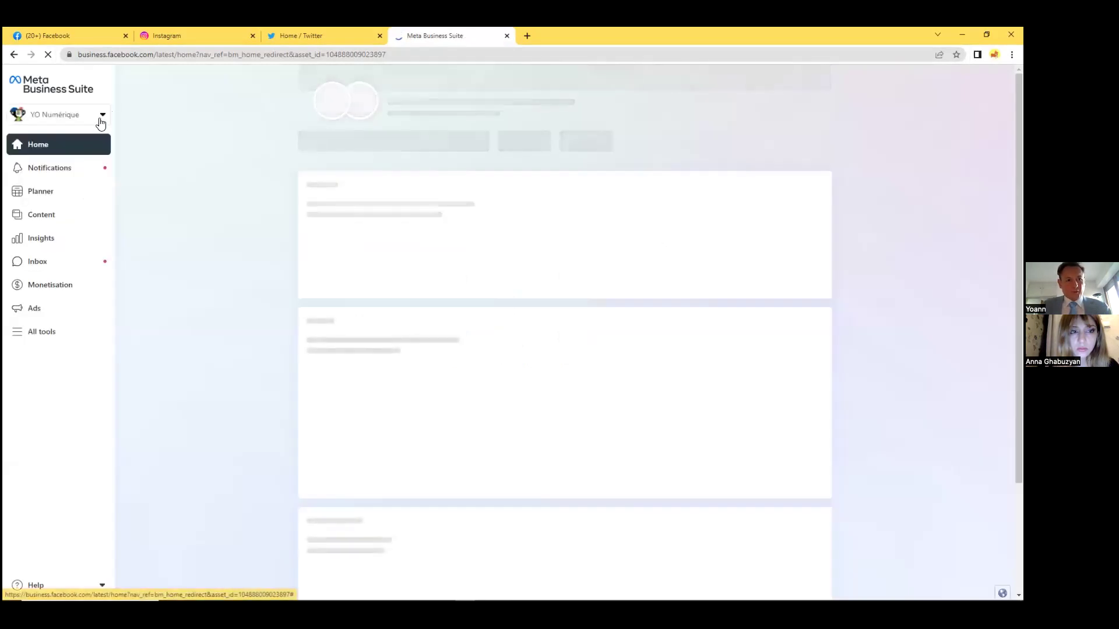
Switch Business Suite to the Цифровой ЙМ account, then show the desktop.
{"action": "left_click", "coordinate": [101, 116]}
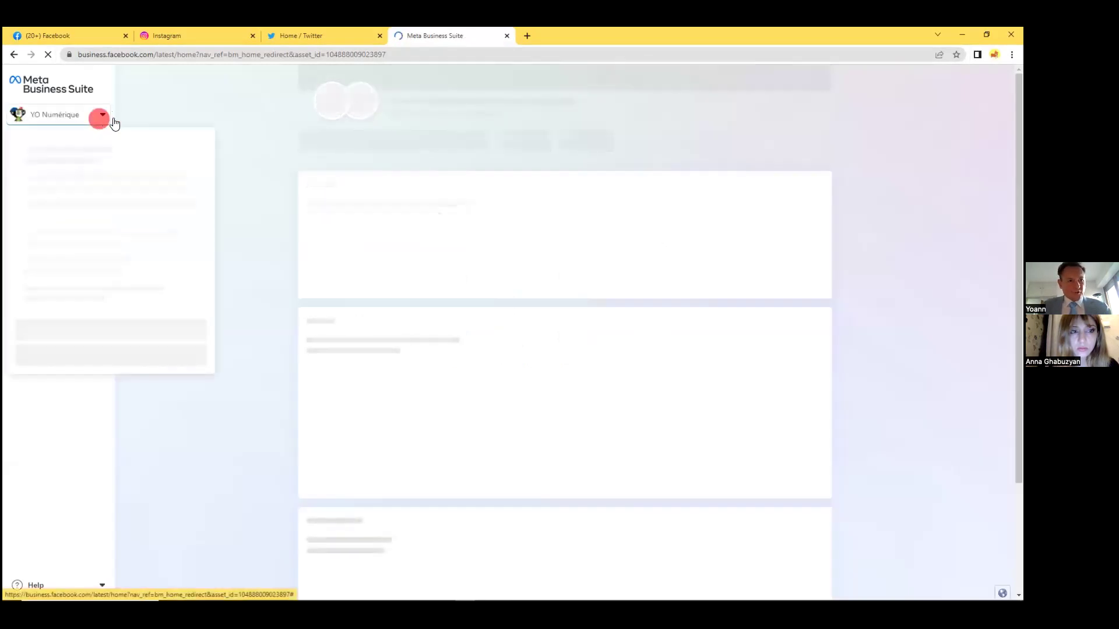
{"action": "scroll", "coordinate": [108, 222], "scroll_direction": "down", "scroll_amount": 3}
{"action": "scroll", "coordinate": [111, 227], "scroll_direction": "down", "scroll_amount": 5}
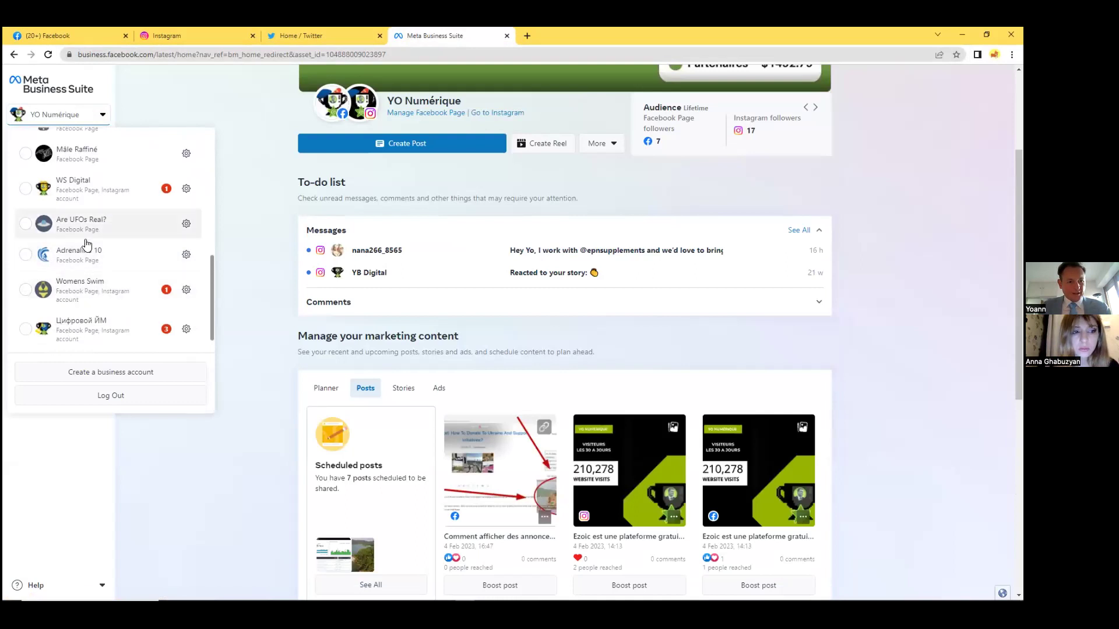
{"action": "left_click", "coordinate": [84, 327]}
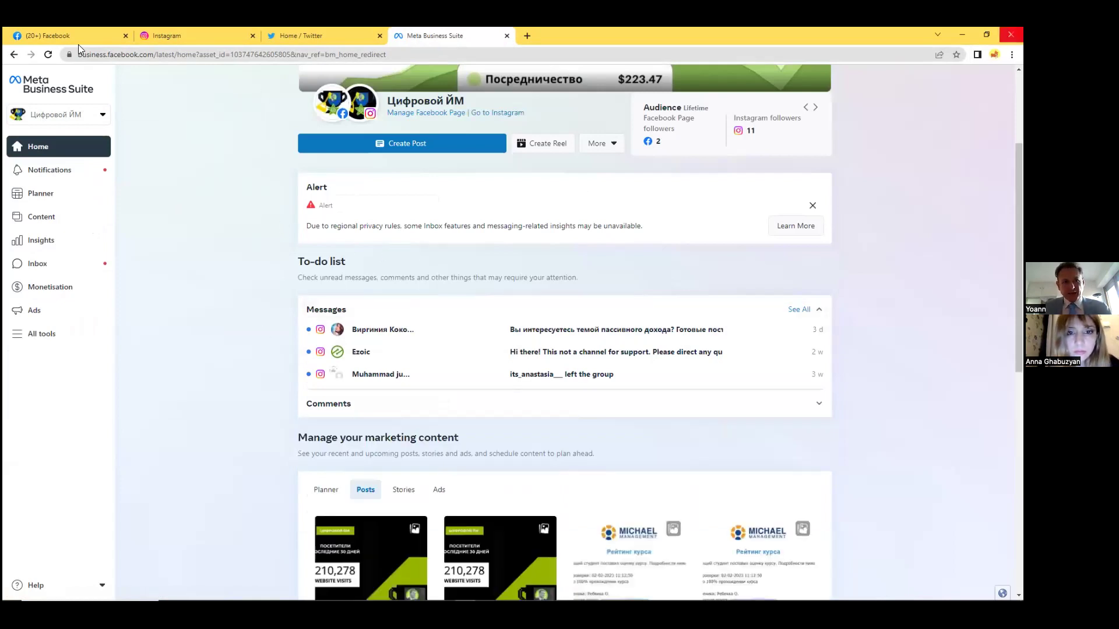
{"action": "key", "text": "super+d"}
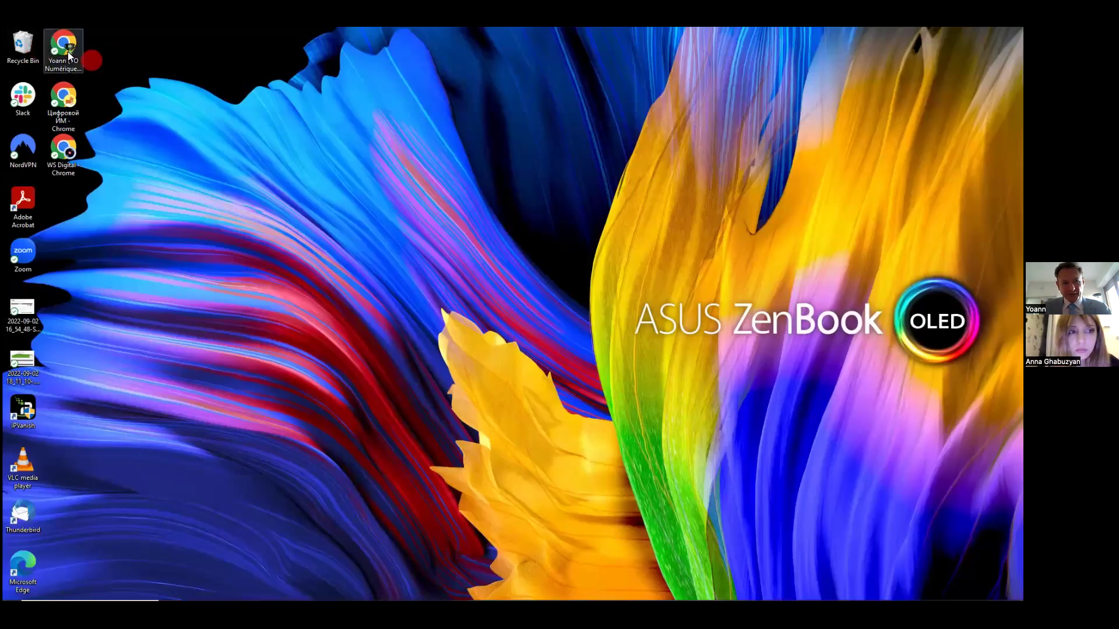
Launch the Yoann (YO Numérique) profile, review its restored Twitter, Instagram and Facebook tabs, and check the signed-in account.
{"action": "double_click", "coordinate": [68, 56]}
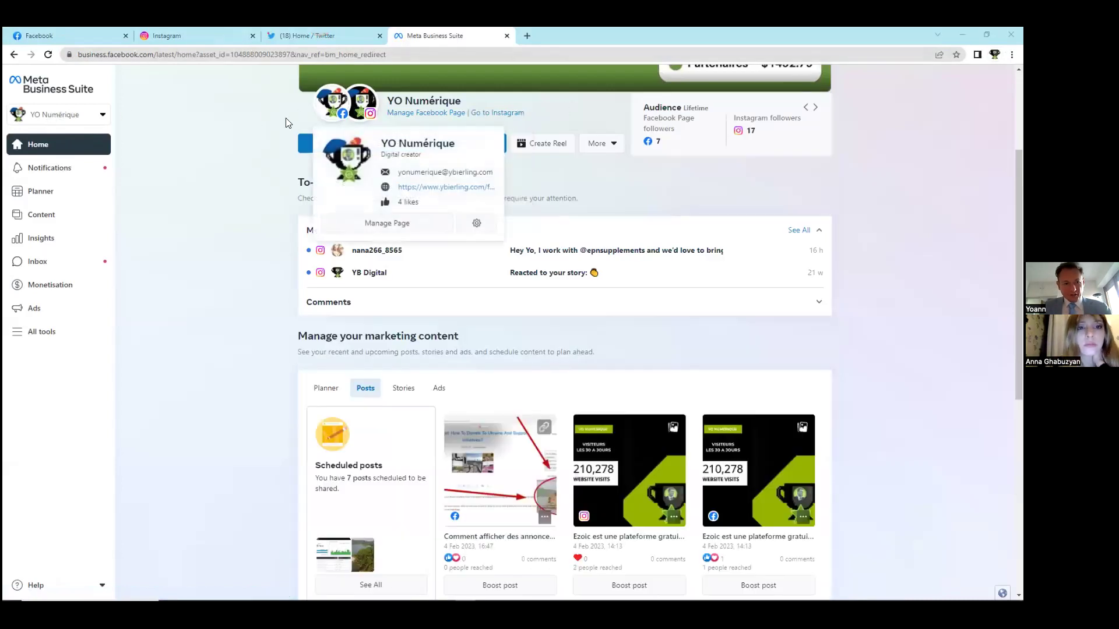
{"action": "left_click", "coordinate": [320, 35]}
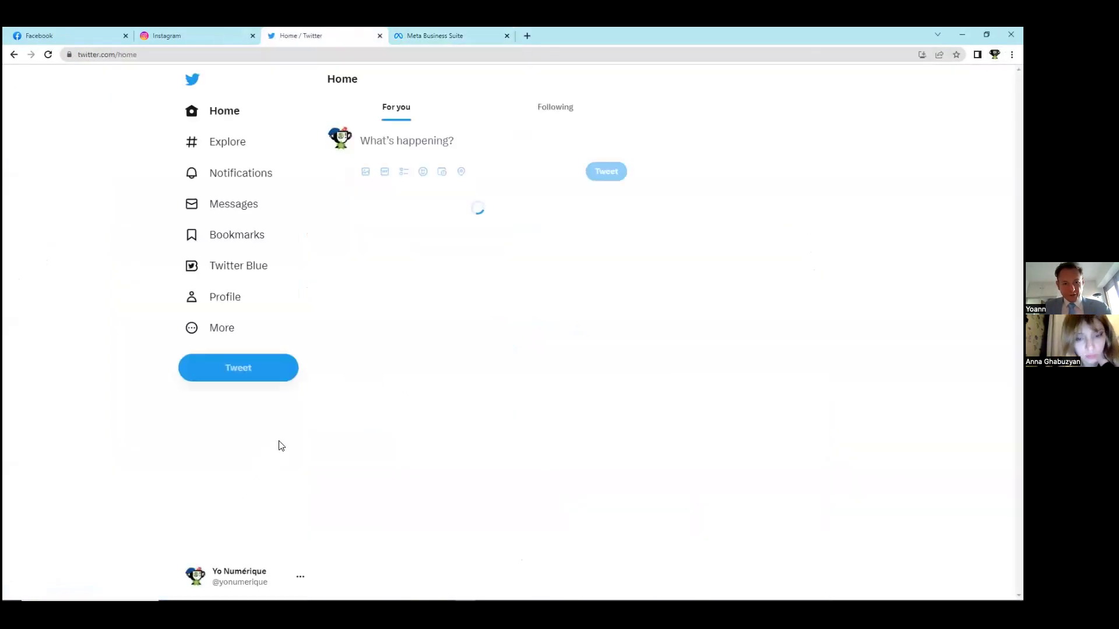
{"action": "left_click", "coordinate": [180, 33]}
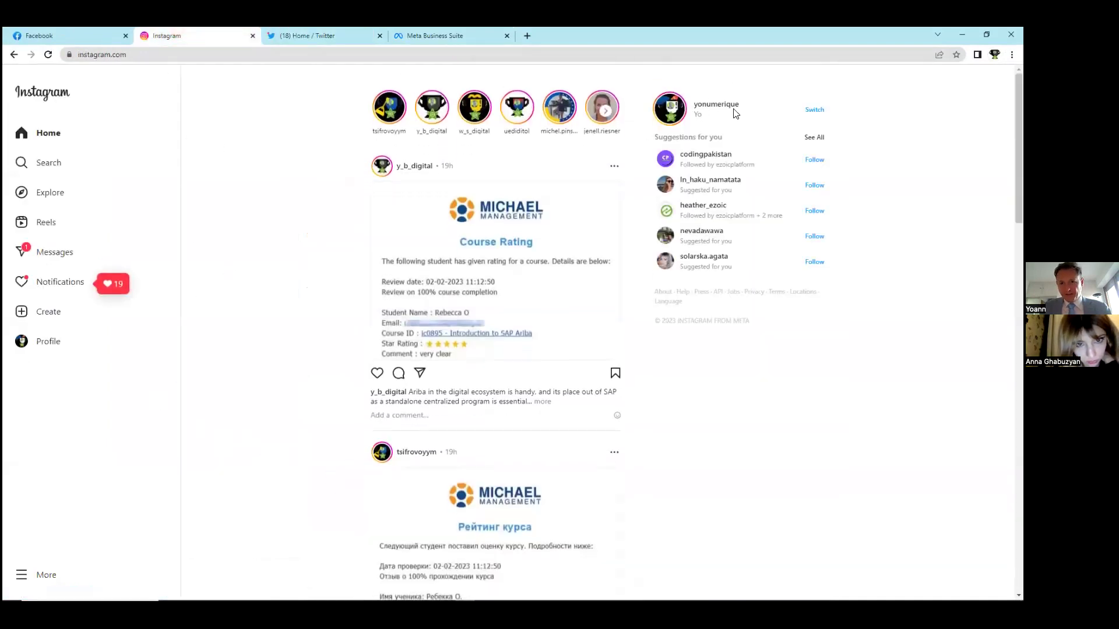
{"action": "left_click", "coordinate": [69, 35]}
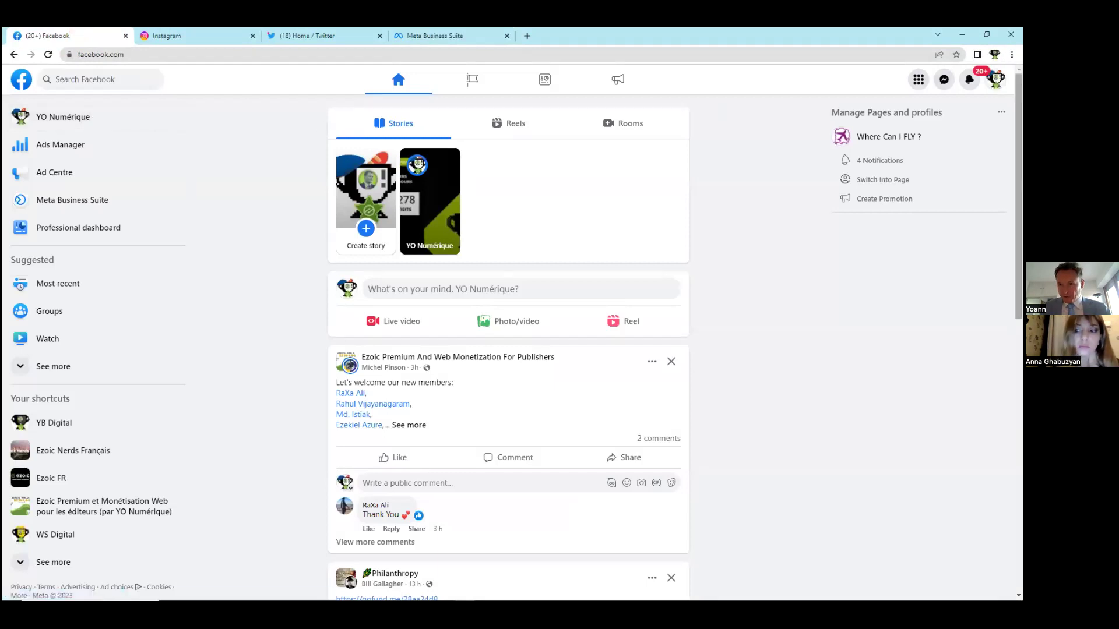
{"action": "left_click", "coordinate": [995, 79]}
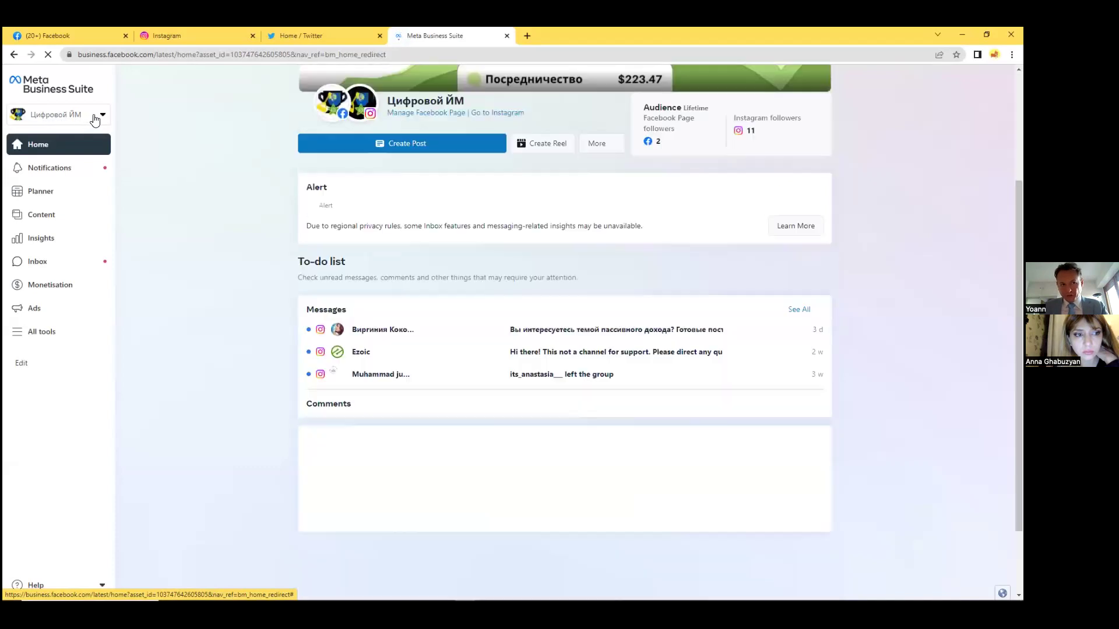
Confirm the Twitter, Instagram and Facebook tabs are signed in as Цифровой ЙМ.
{"action": "left_click", "coordinate": [315, 41]}
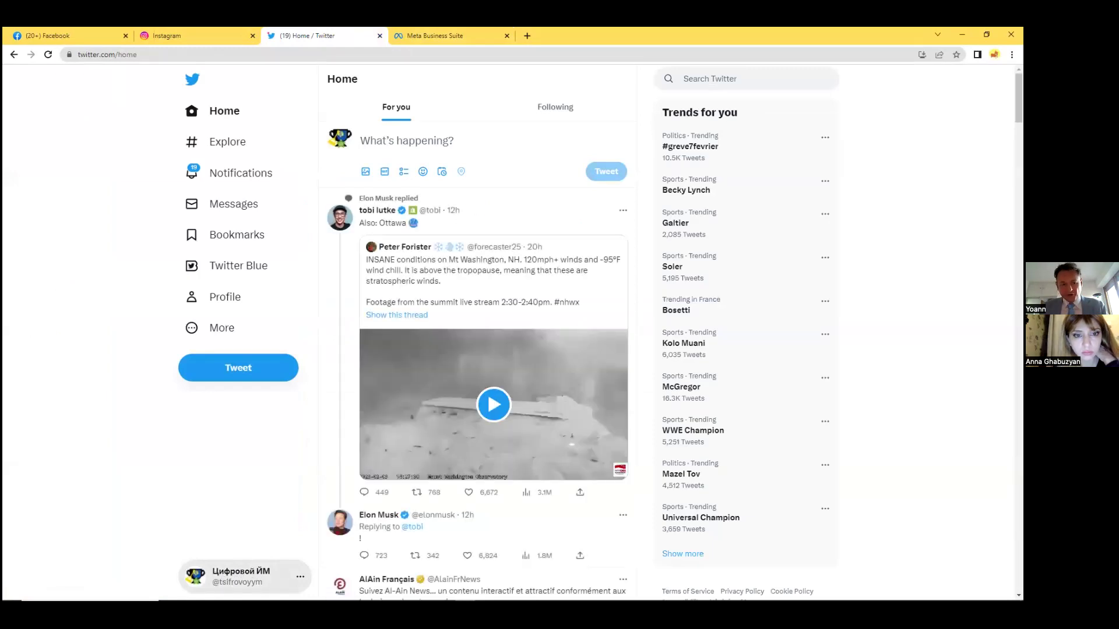
{"action": "left_click", "coordinate": [204, 30]}
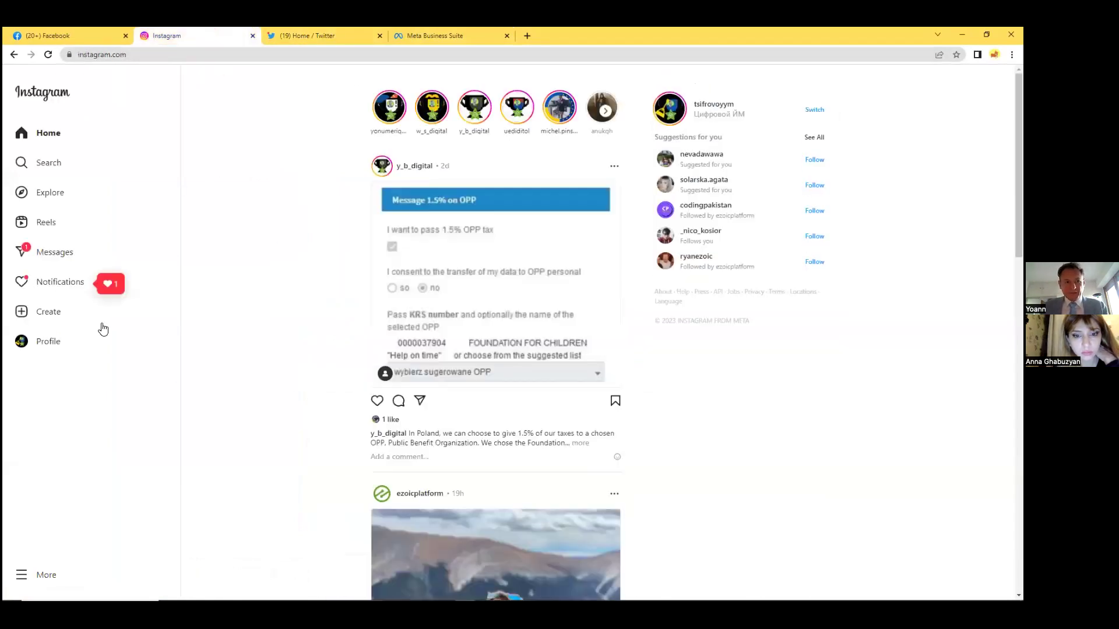
{"action": "left_click", "coordinate": [72, 34]}
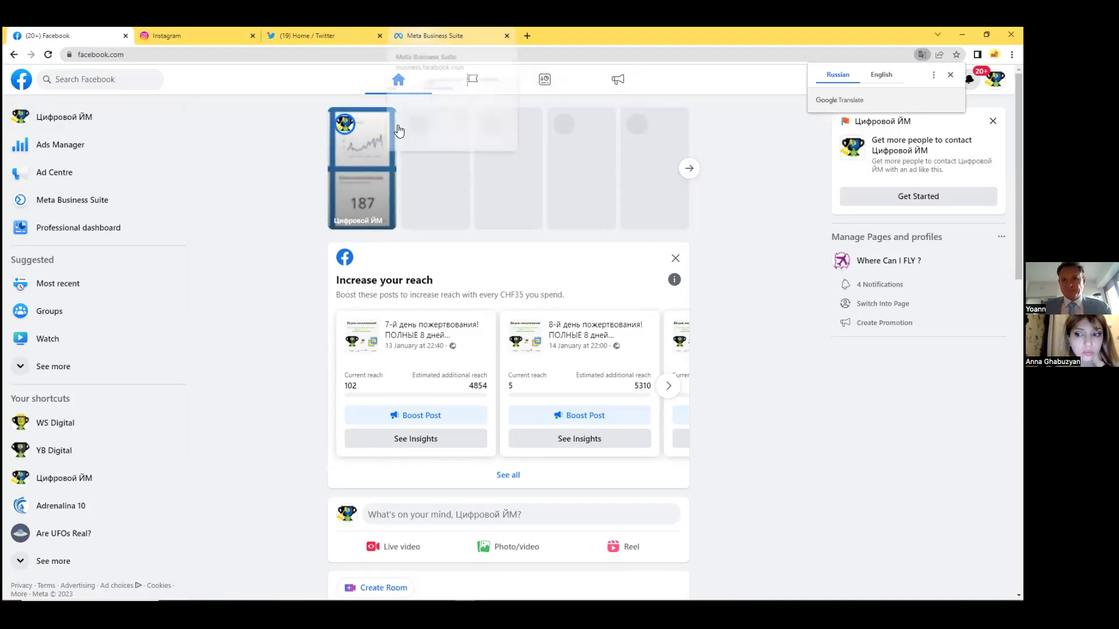
Close the Google Translate bubble offering Russian-to-English translation.
{"action": "left_click", "coordinate": [242, 185]}
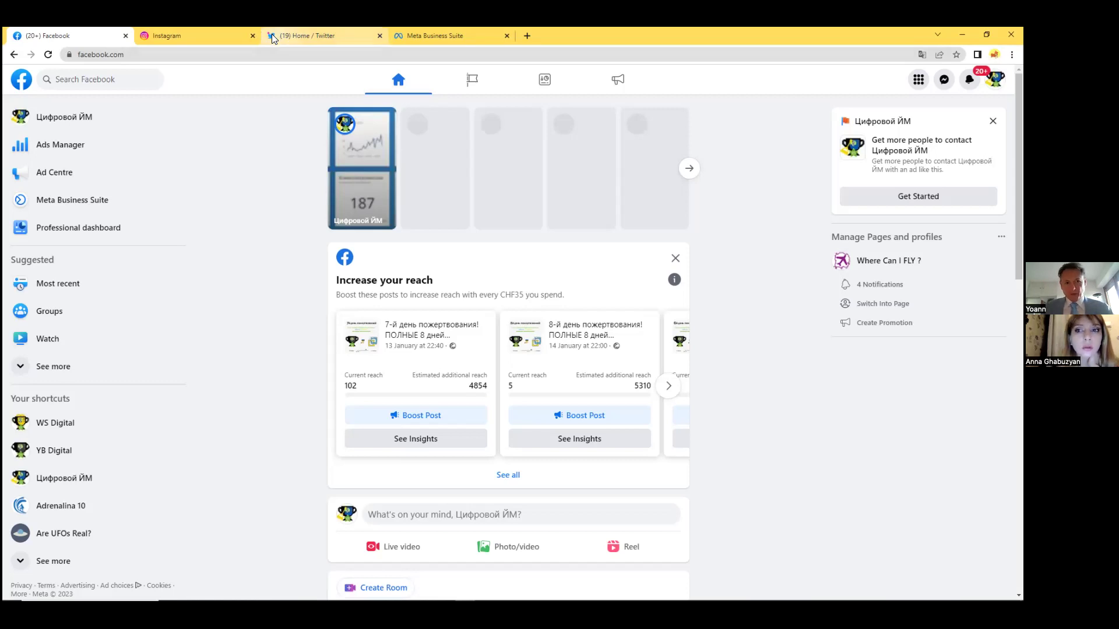
{"action": "mouse_move", "coordinate": [274, 32]}
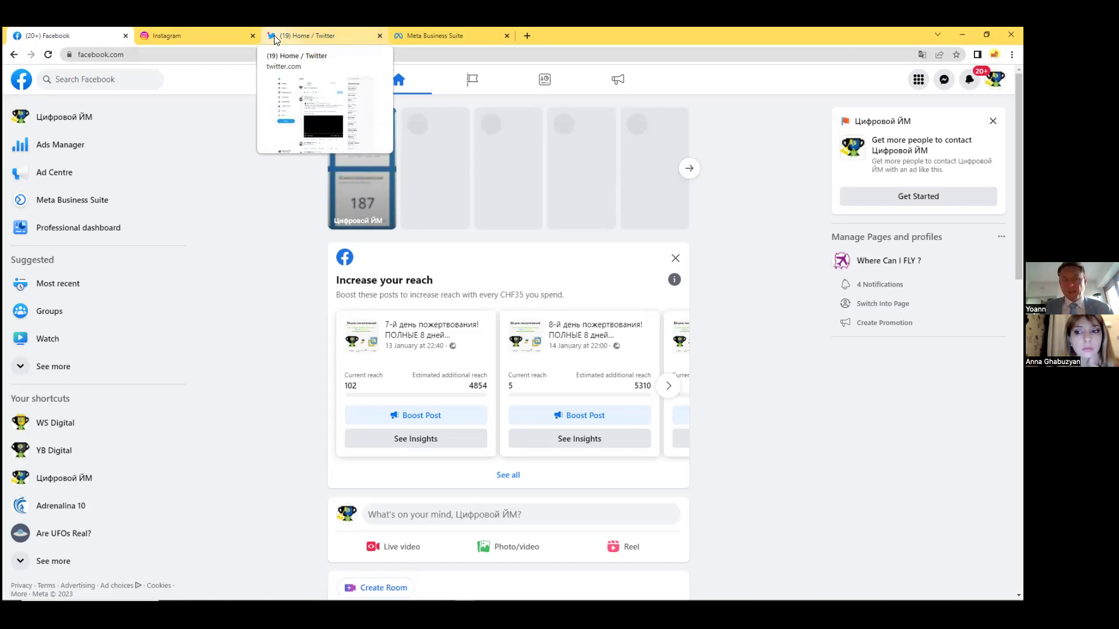
{"action": "left_click", "coordinate": [273, 35]}
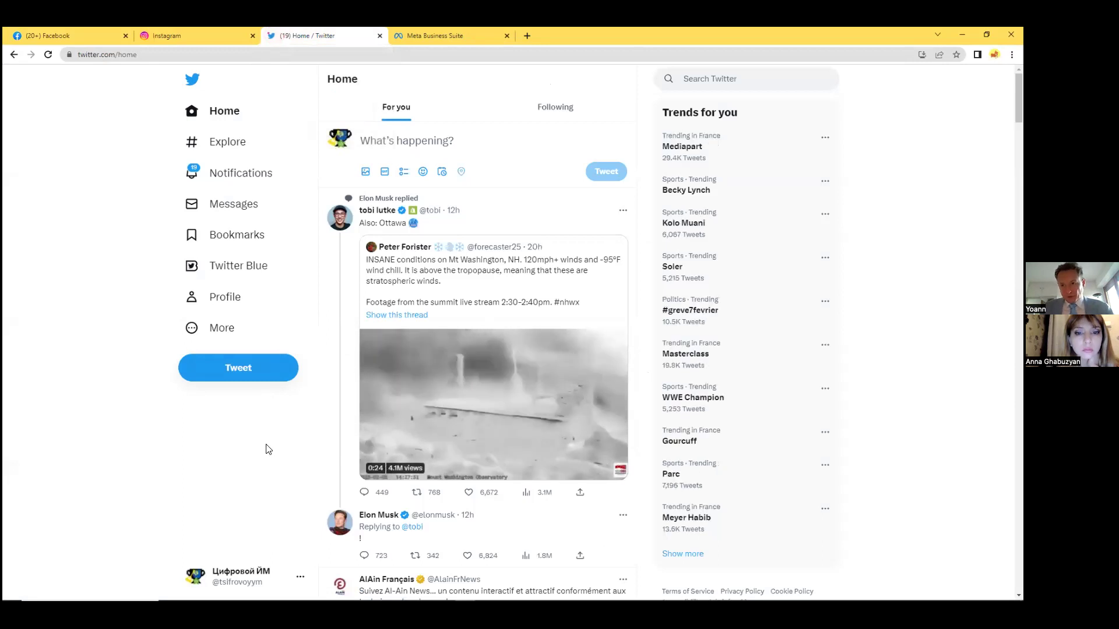
{"action": "left_click", "coordinate": [297, 576]}
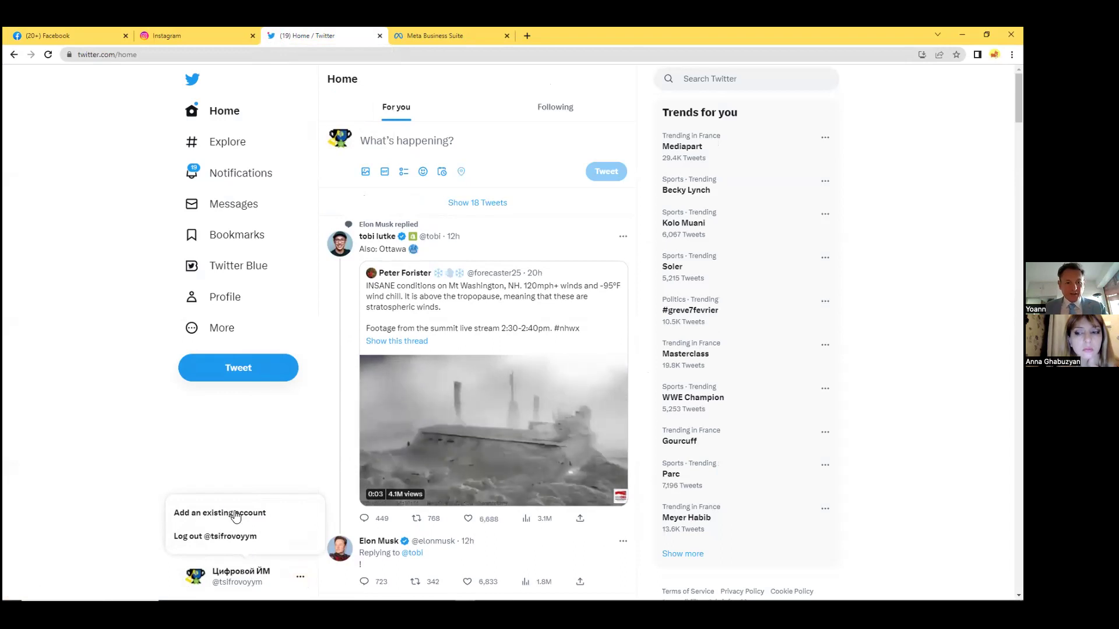
{"action": "left_click", "coordinate": [192, 34]}
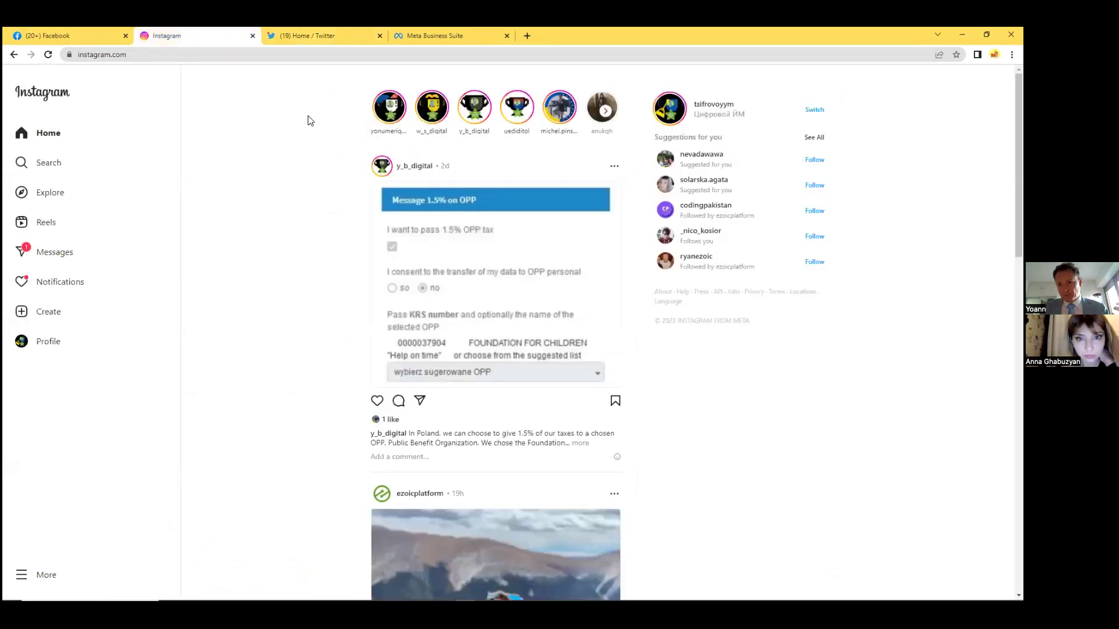
{"action": "left_click", "coordinate": [98, 33]}
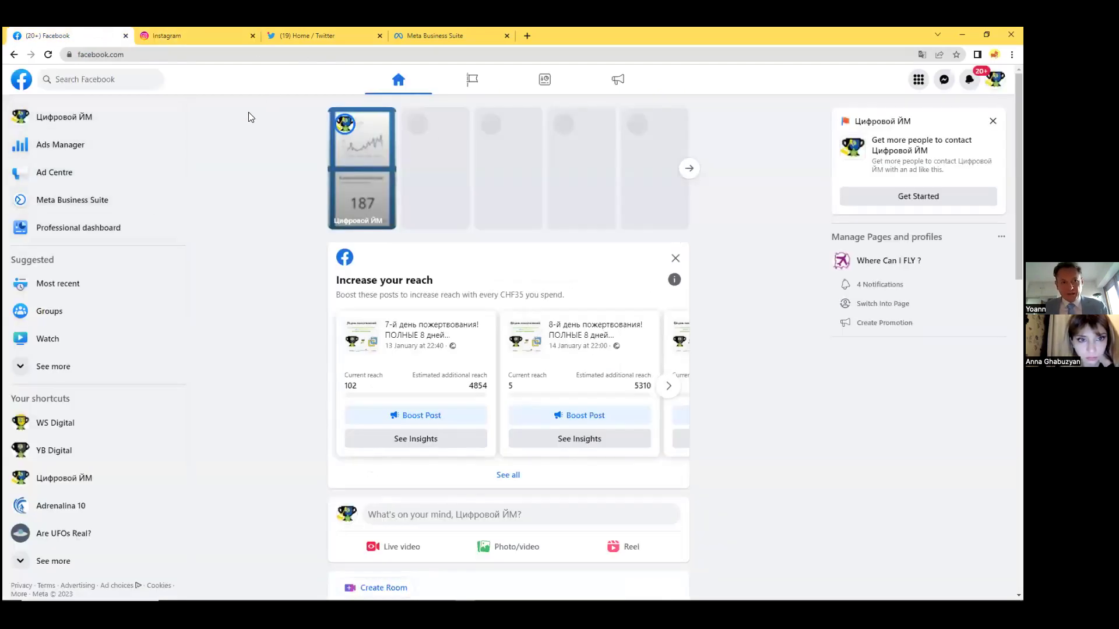
{"action": "key", "text": "ctrl+4"}
Return to the Цифровой ЙМ business home by cancelling the new business account form, then minimize Chrome.
{"action": "left_click", "coordinate": [103, 119]}
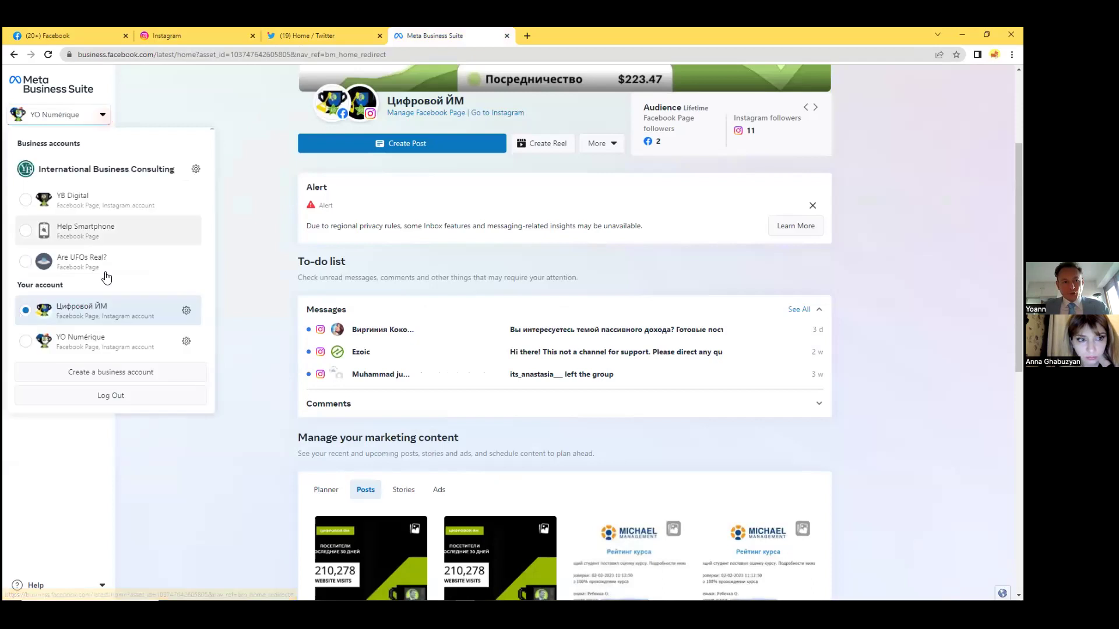
{"action": "left_click", "coordinate": [122, 370]}
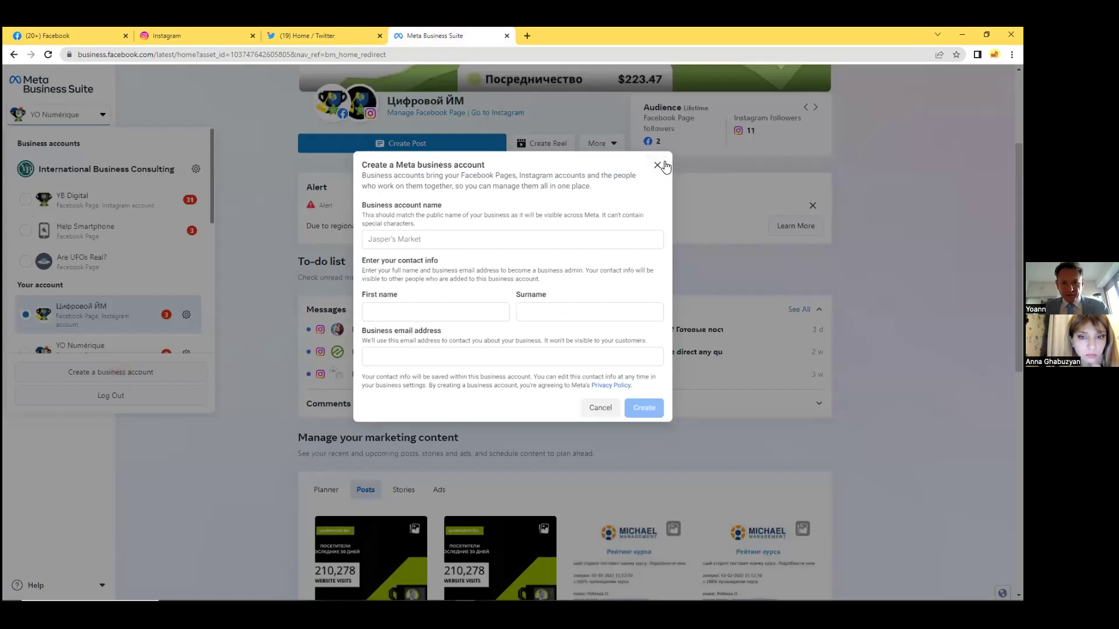
{"action": "left_click", "coordinate": [663, 166]}
{"action": "left_click", "coordinate": [257, 214]}
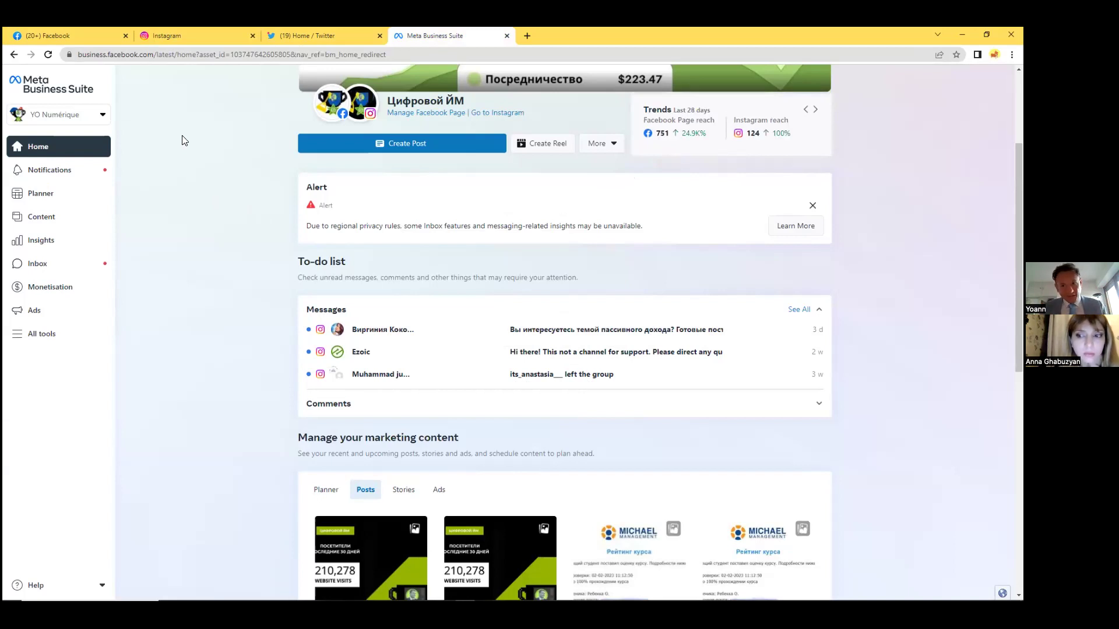
{"action": "left_click", "coordinate": [962, 35]}
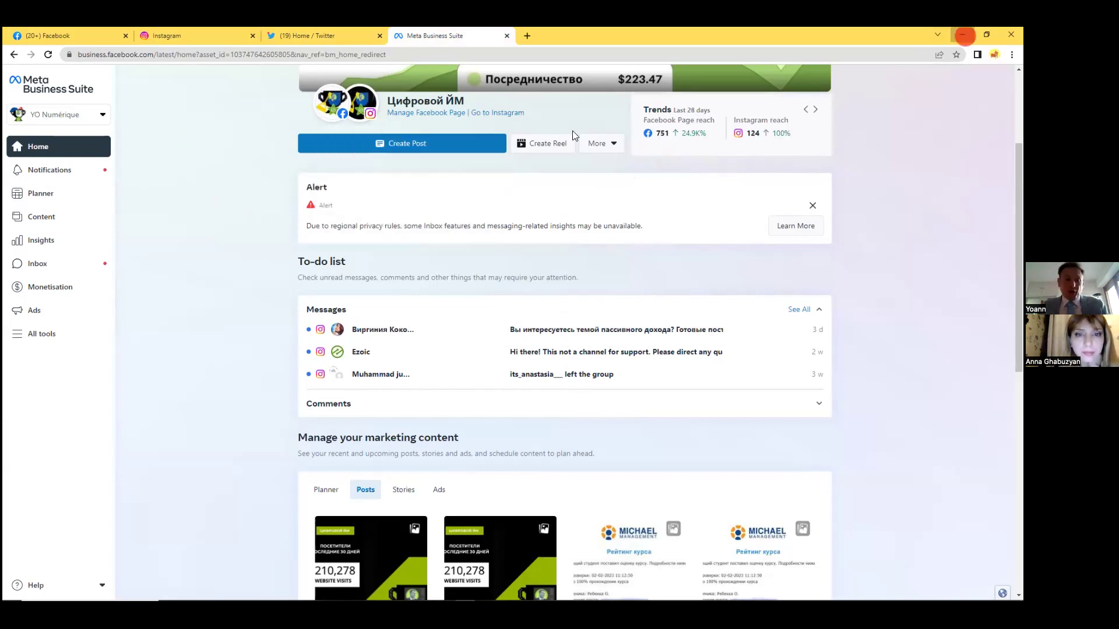
{"action": "left_click_drag", "start_coordinate": [136, 41], "coordinate": [44, 54]}
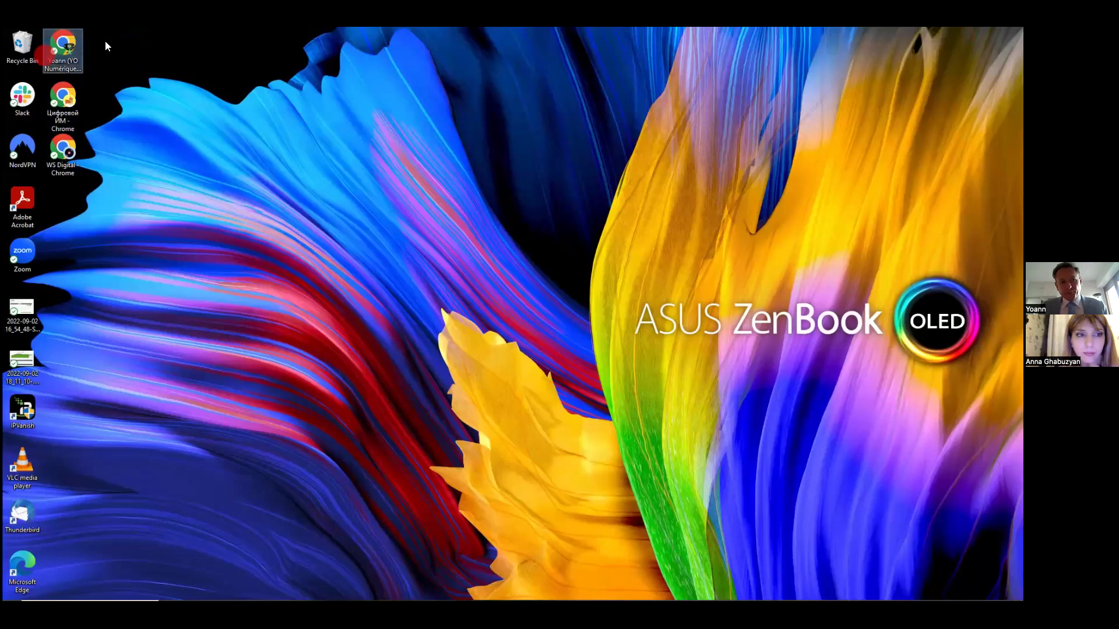
{"action": "mouse_move", "coordinate": [465, 597]}
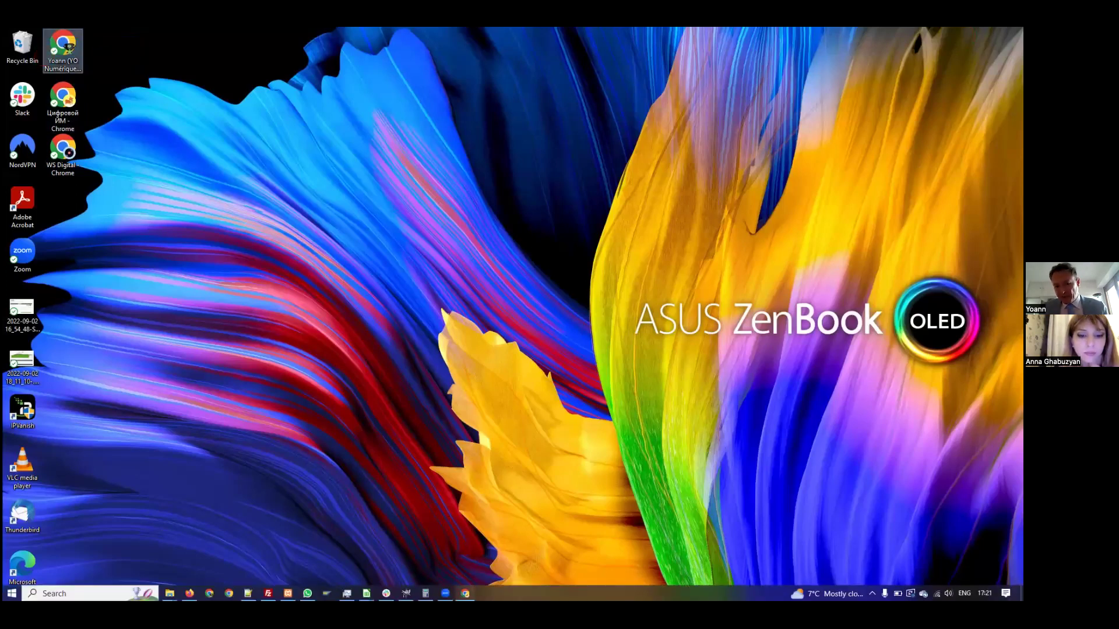
{"action": "right_click", "coordinate": [465, 595]}
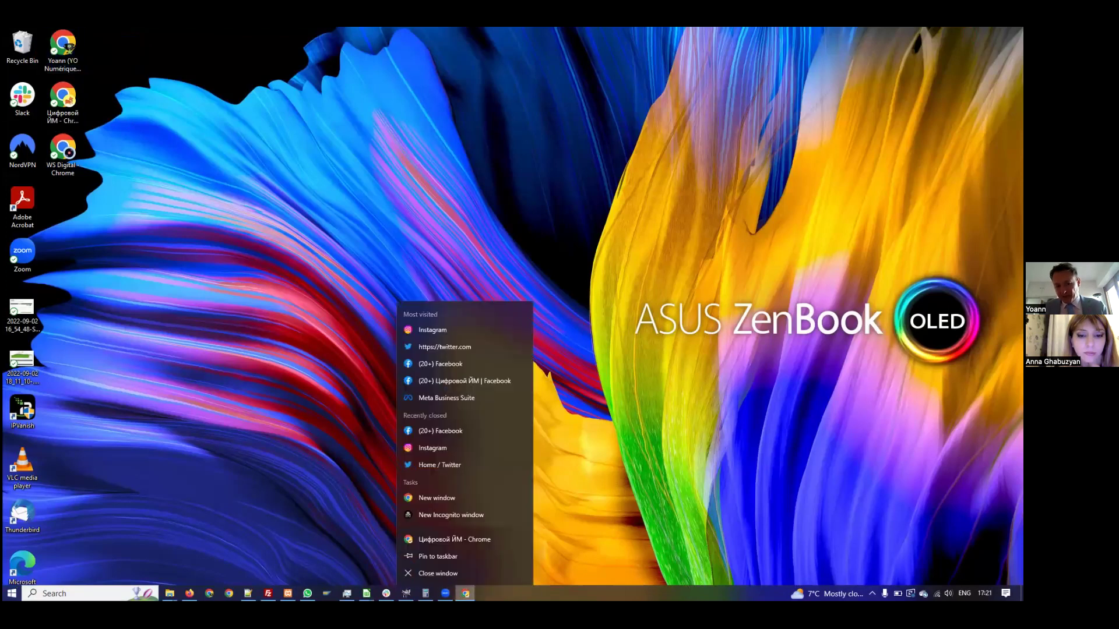
{"action": "right_click", "coordinate": [489, 593]}
{"action": "key", "text": "Escape"}
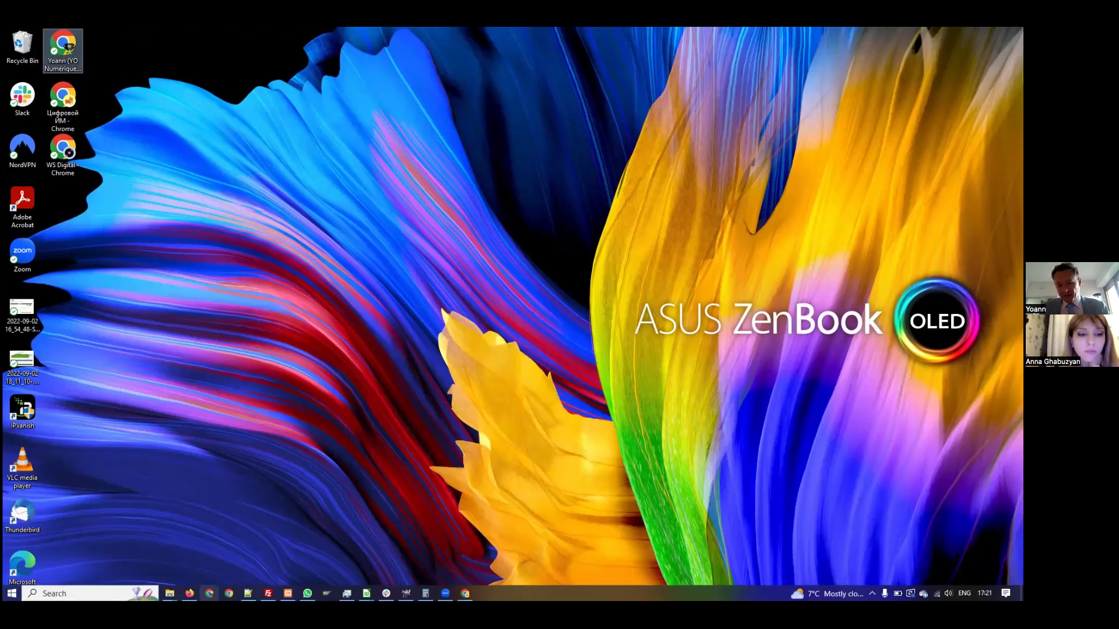
{"action": "left_click", "coordinate": [212, 555]}
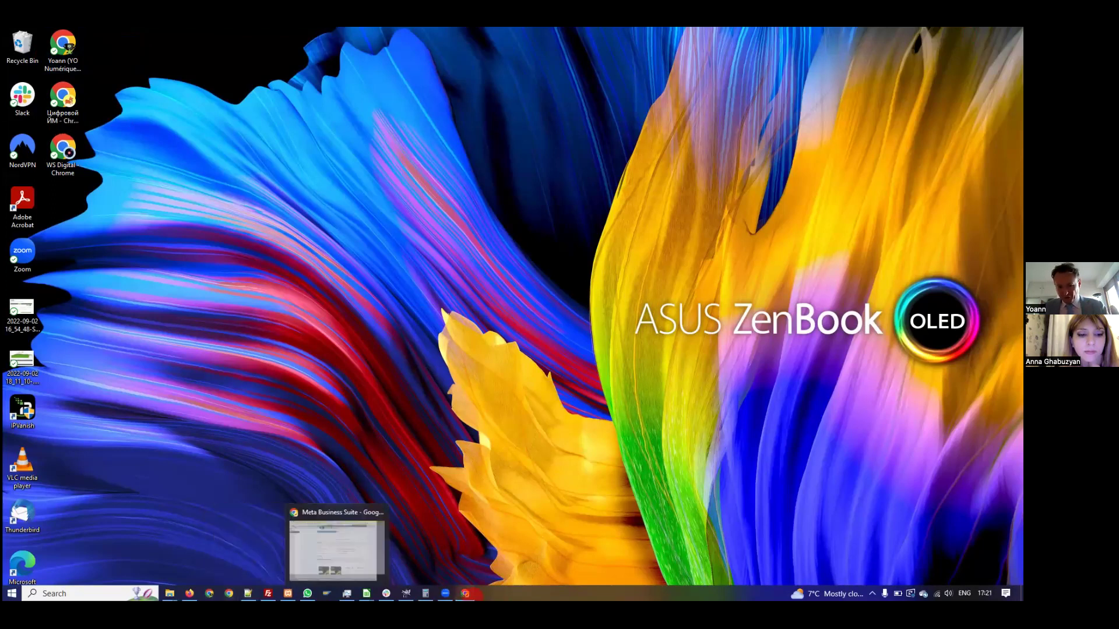
{"action": "left_click", "coordinate": [429, 554]}
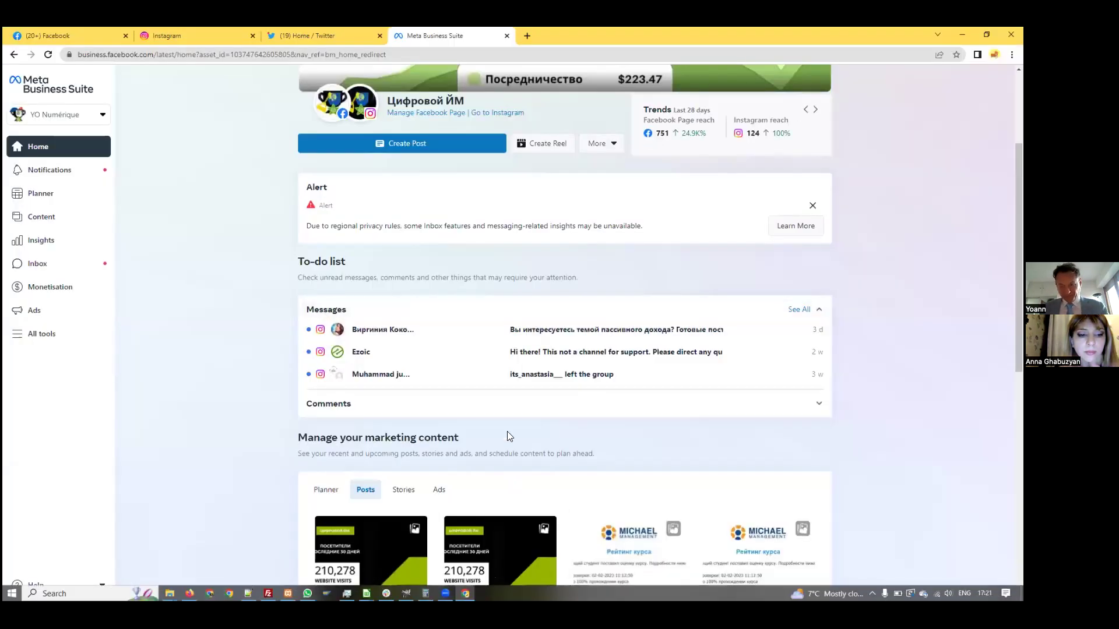